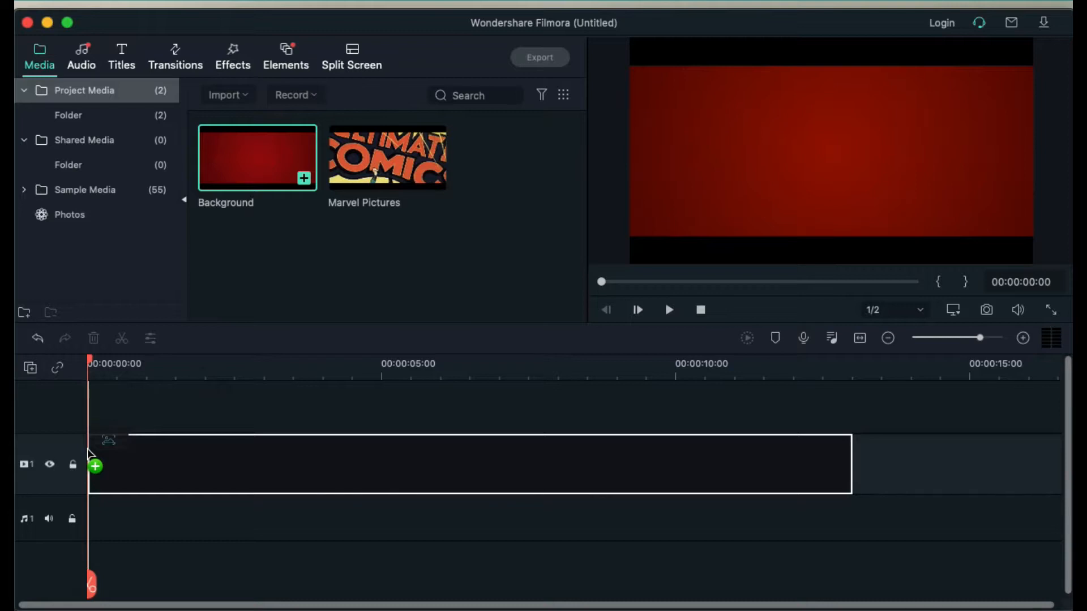
Place the Background clip on the first video track at the very start of the timeline
{"action": "left_click_drag", "start_coordinate": [88, 449], "coordinate": [94, 451]}
{"action": "left_click", "coordinate": [404, 438]}
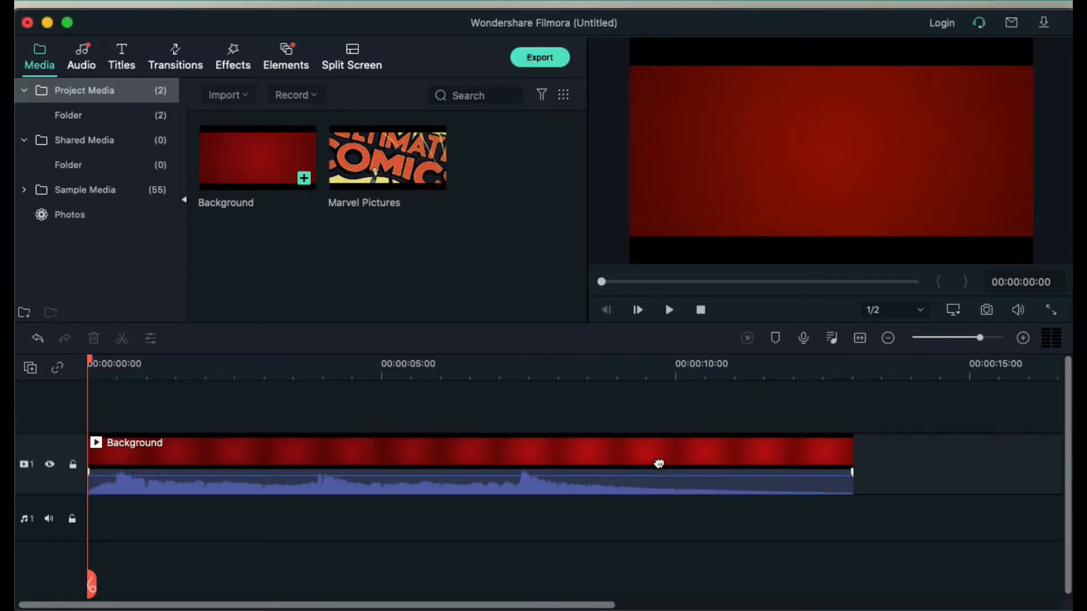
Add a Default Title above the Background clip at 00:00:04:00 and extend it to the end of the Background clip
{"action": "left_click_drag", "start_coordinate": [88, 356], "coordinate": [325, 389]}
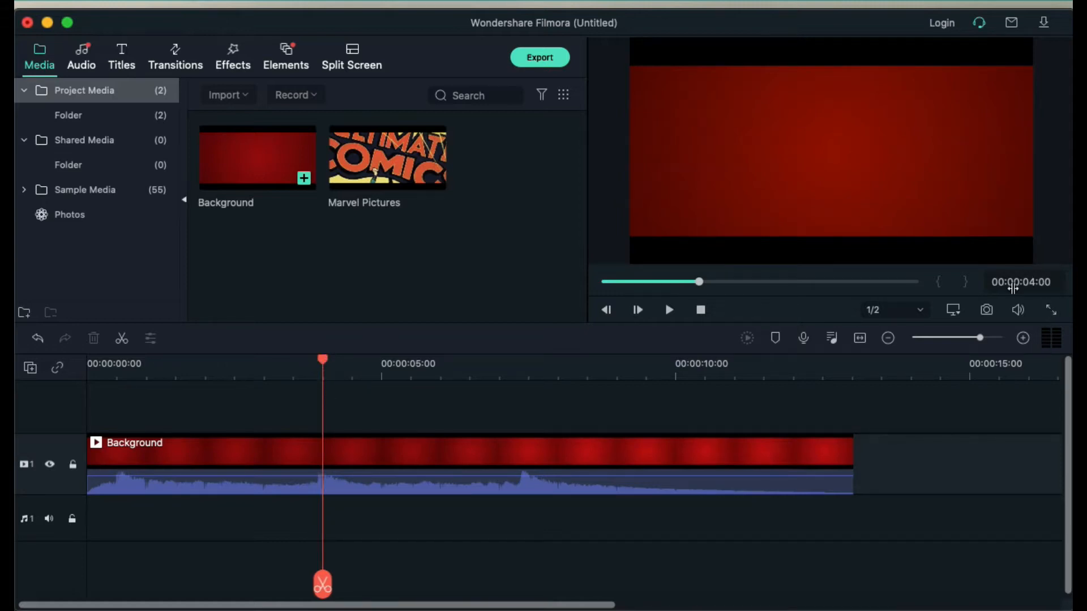
{"action": "left_click", "coordinate": [118, 59]}
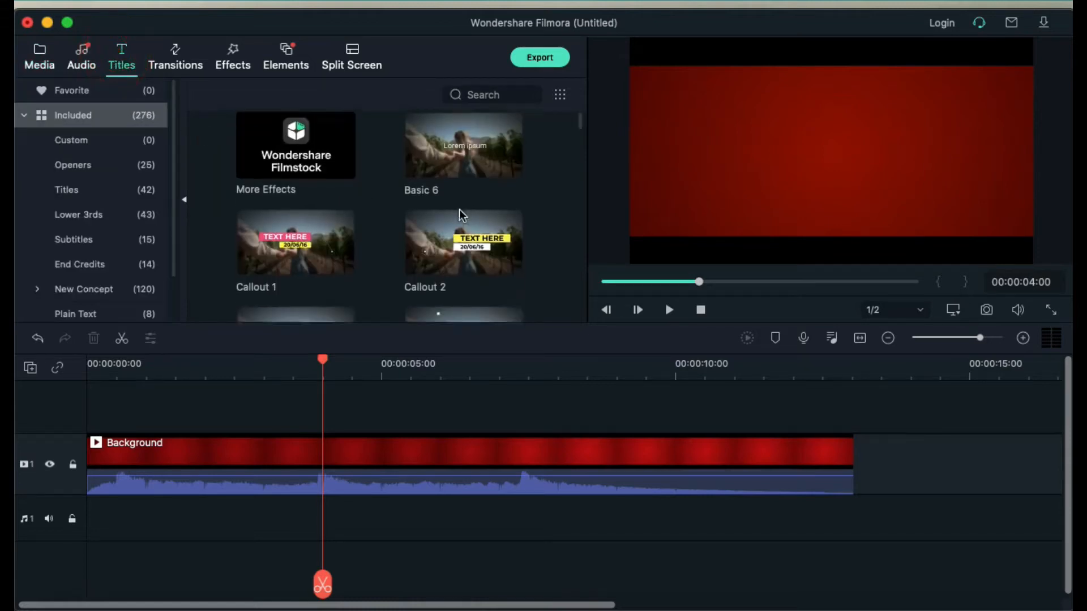
{"action": "scroll", "coordinate": [459, 210], "scroll_direction": "down", "scroll_amount": 5}
{"action": "scroll", "coordinate": [458, 210], "scroll_direction": "down", "scroll_amount": 5}
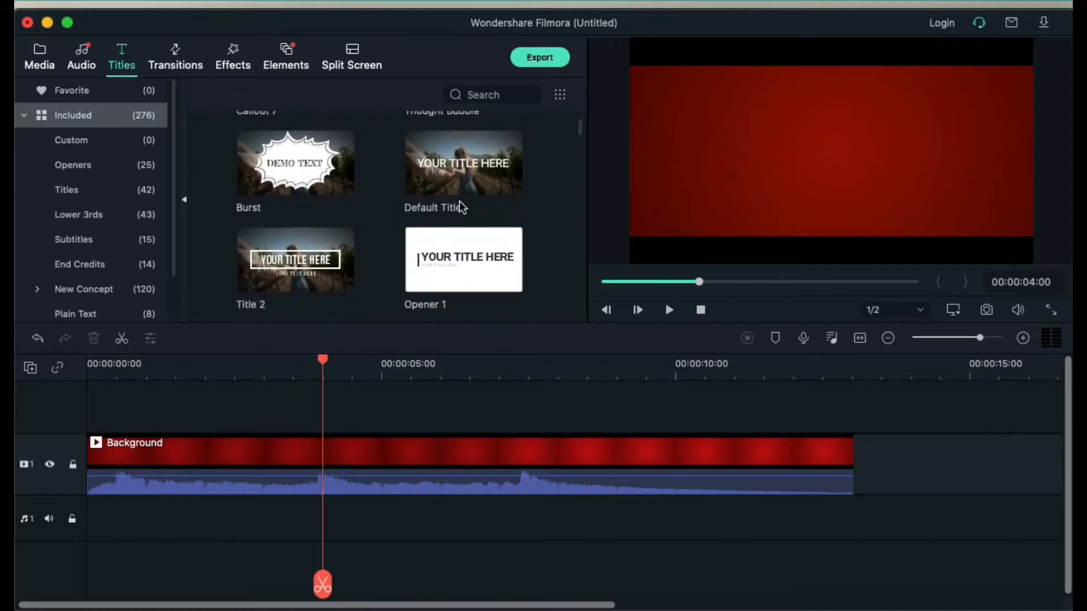
{"action": "left_click_drag", "start_coordinate": [464, 191], "coordinate": [328, 412]}
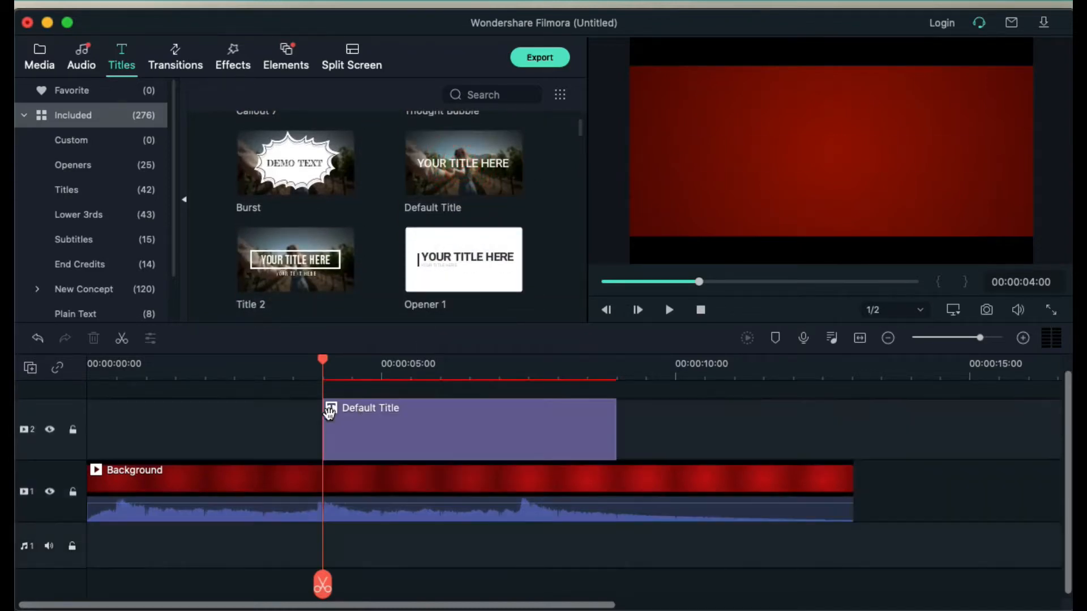
{"action": "left_click_drag", "start_coordinate": [612, 424], "coordinate": [851, 424]}
Open the title in the advanced title editor and replace its text with MARVEL
{"action": "right_click", "coordinate": [624, 433]}
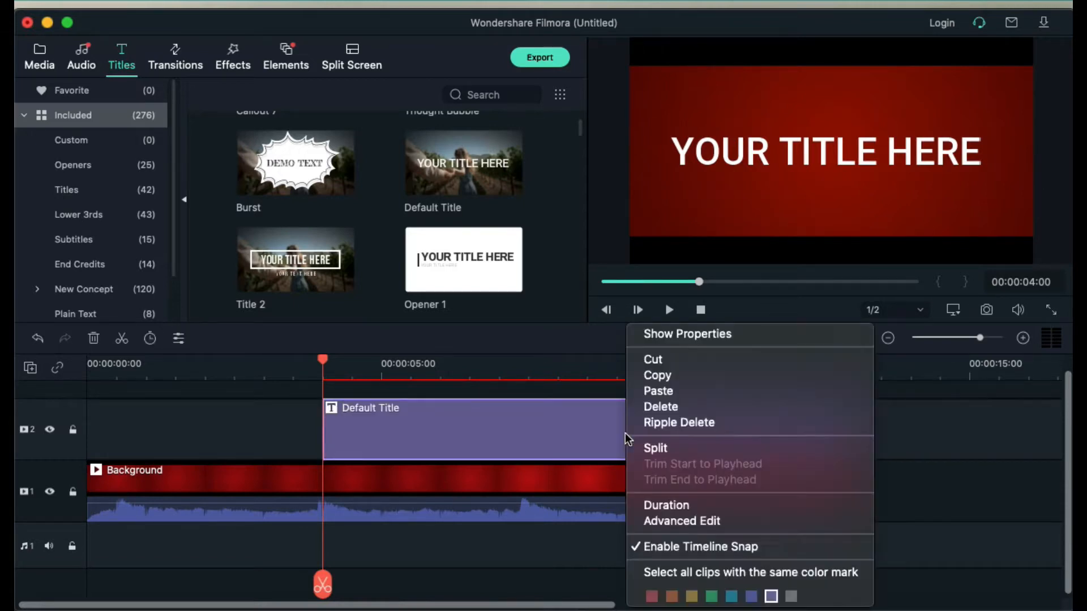
{"action": "left_click", "coordinate": [650, 334]}
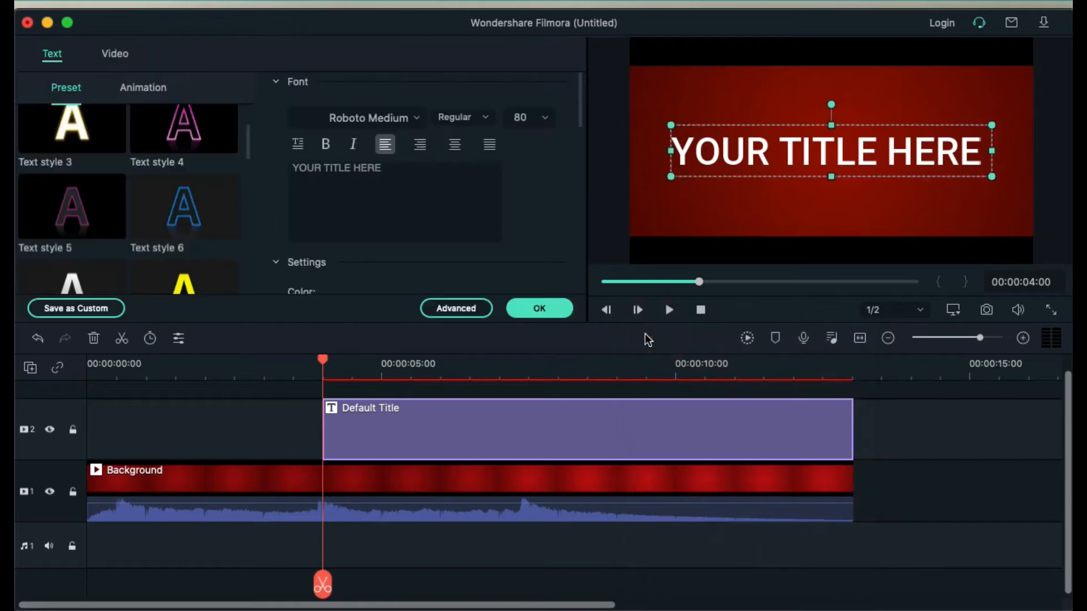
{"action": "left_click", "coordinate": [454, 309]}
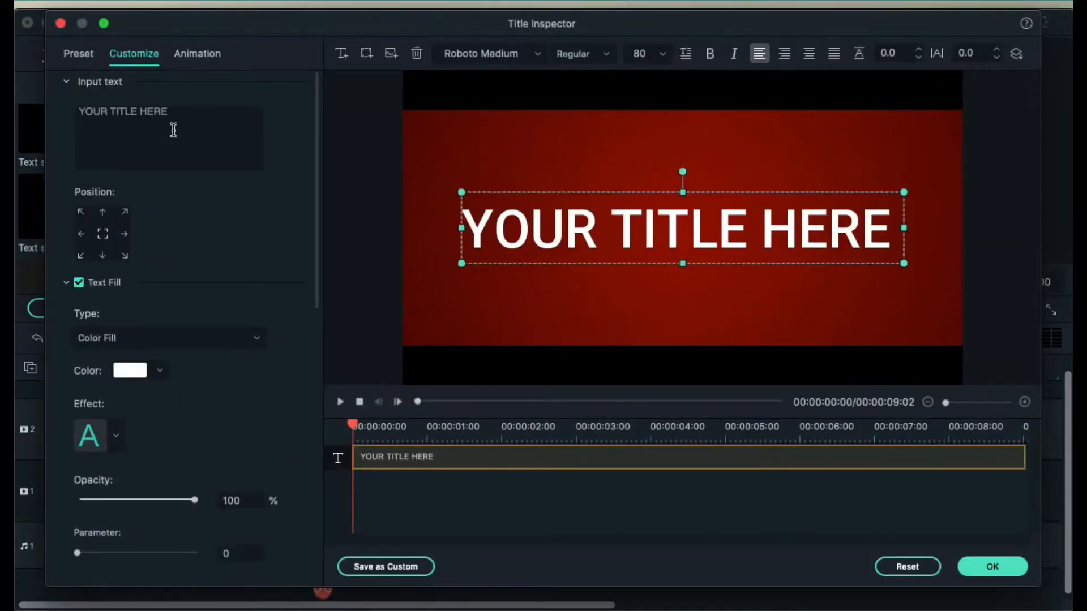
{"action": "triple_click", "coordinate": [177, 115]}
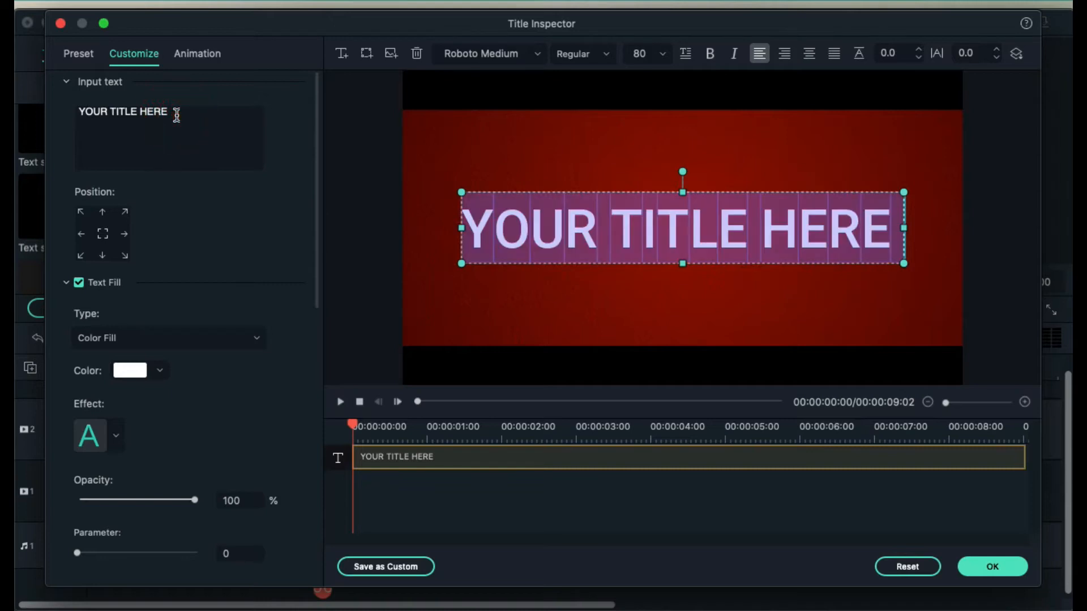
{"action": "type", "text": "MARVEL"}
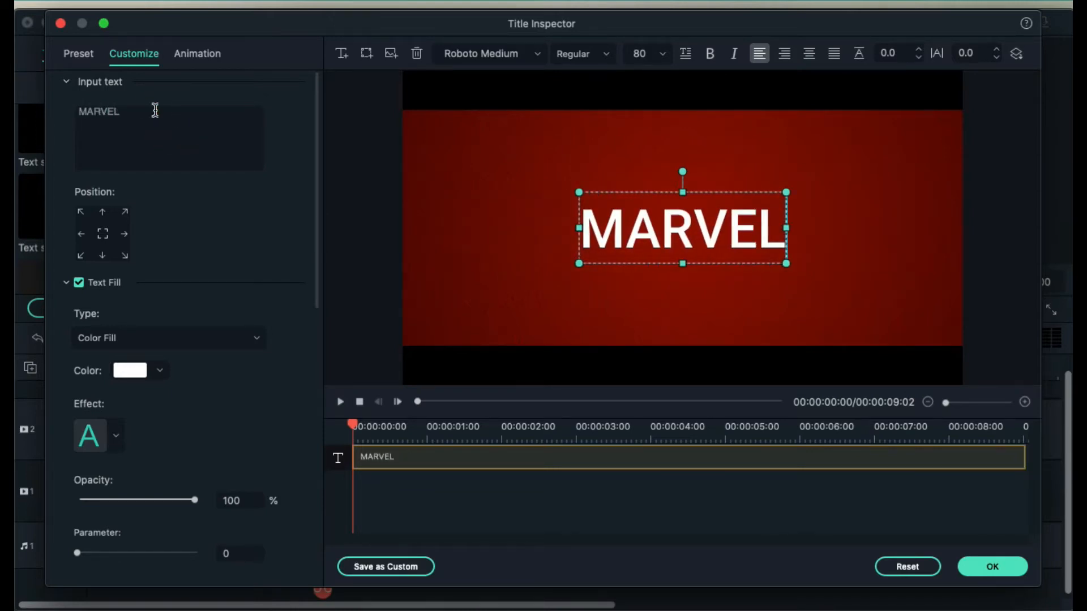
Change the MARVEL title's font to Marvel Regular
{"action": "left_click", "coordinate": [537, 56]}
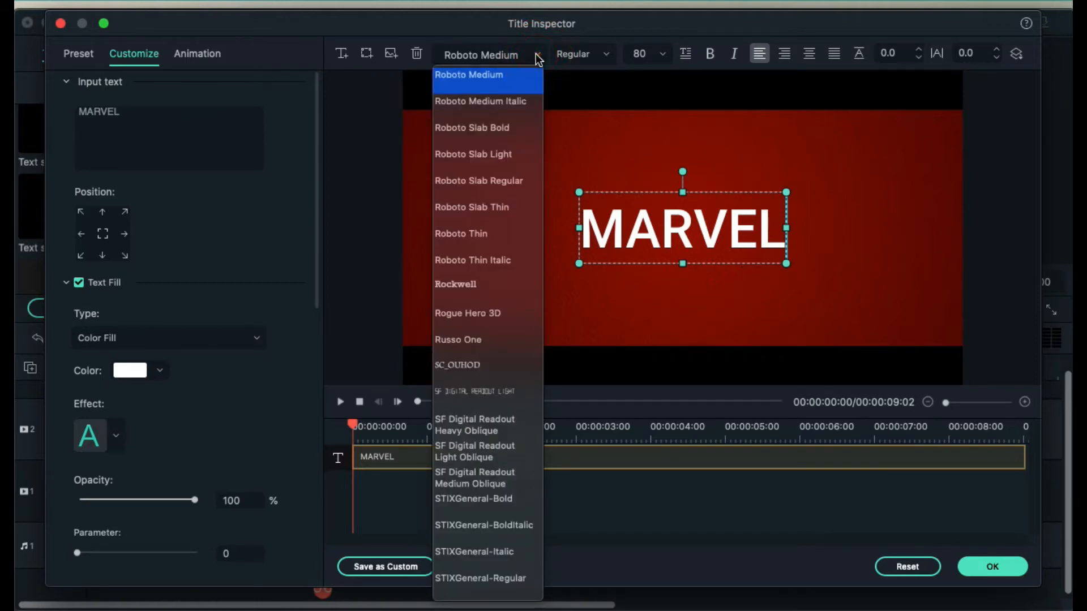
{"action": "type", "text": "marvel"}
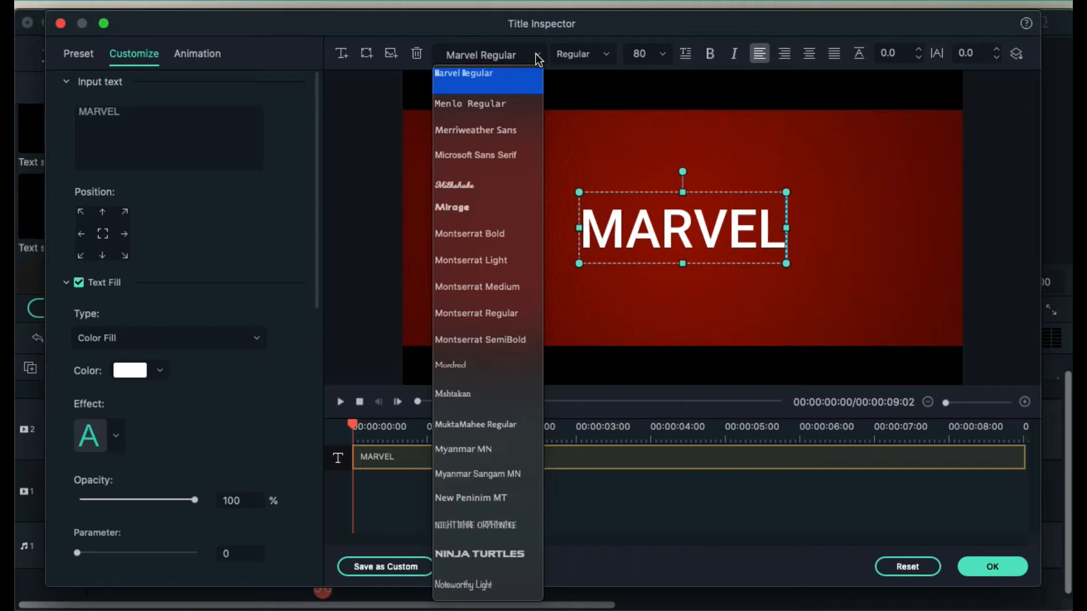
{"action": "key", "text": "Return"}
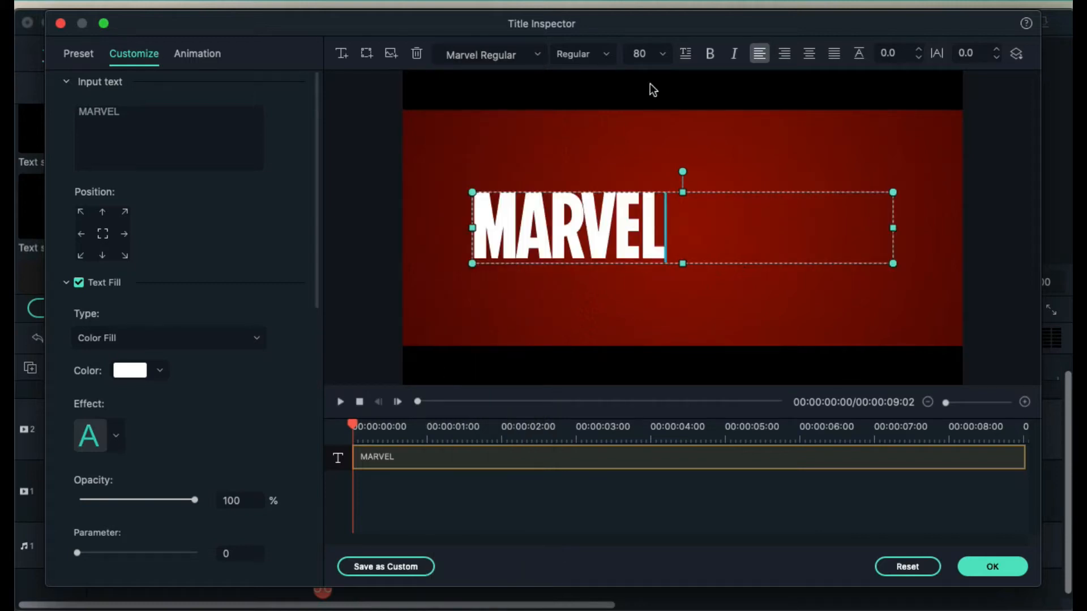
Narrow the text box to fit the word MARVEL, centre it in the frame, and accept the title changes
{"action": "left_click_drag", "start_coordinate": [892, 229], "coordinate": [670, 240]}
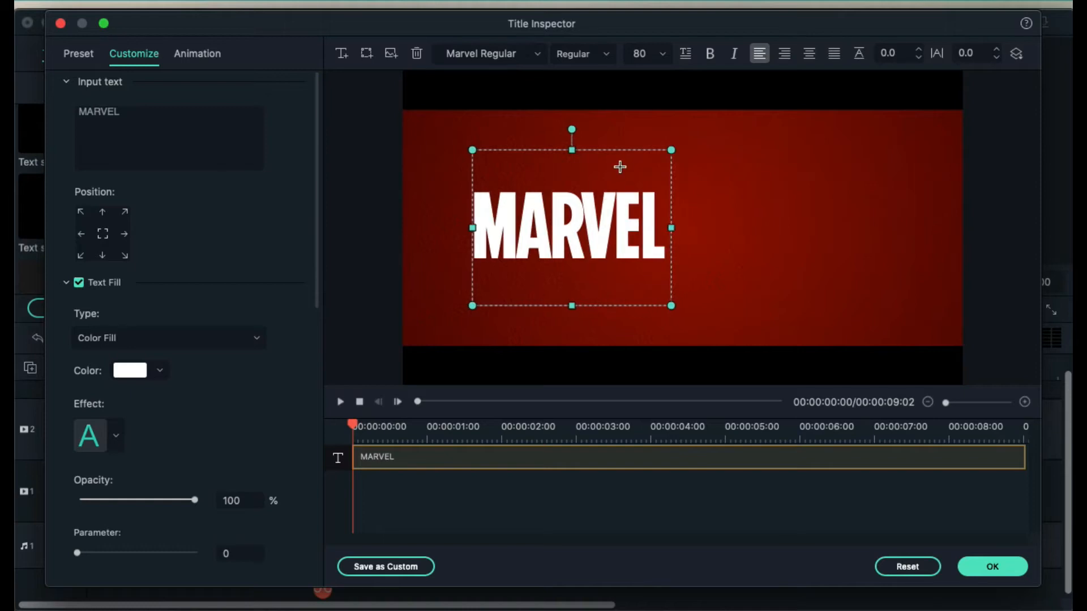
{"action": "left_click_drag", "start_coordinate": [618, 150], "coordinate": [737, 154]}
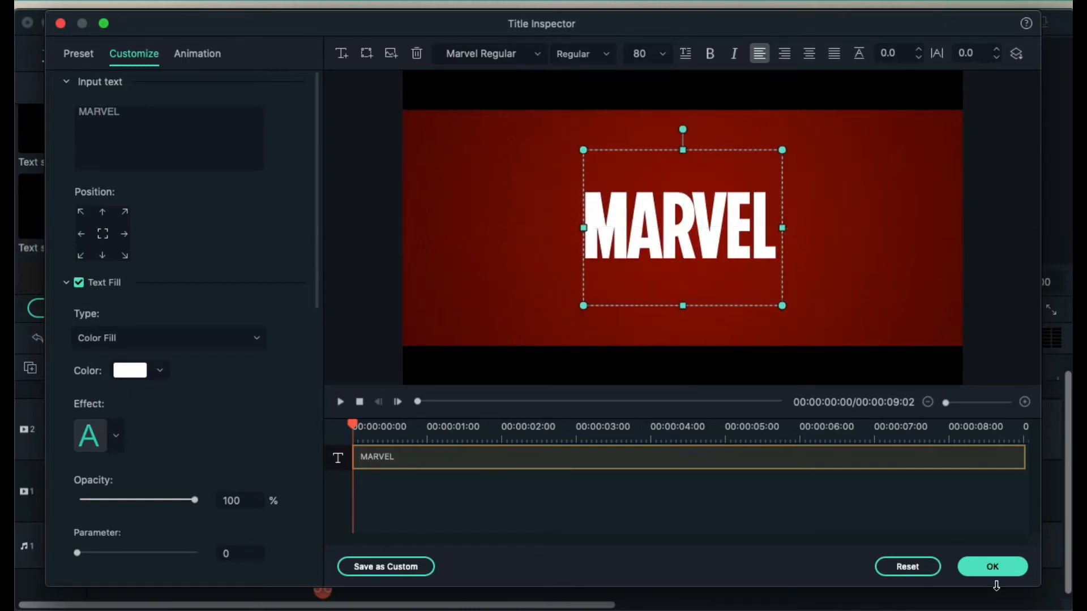
{"action": "left_click", "coordinate": [991, 568]}
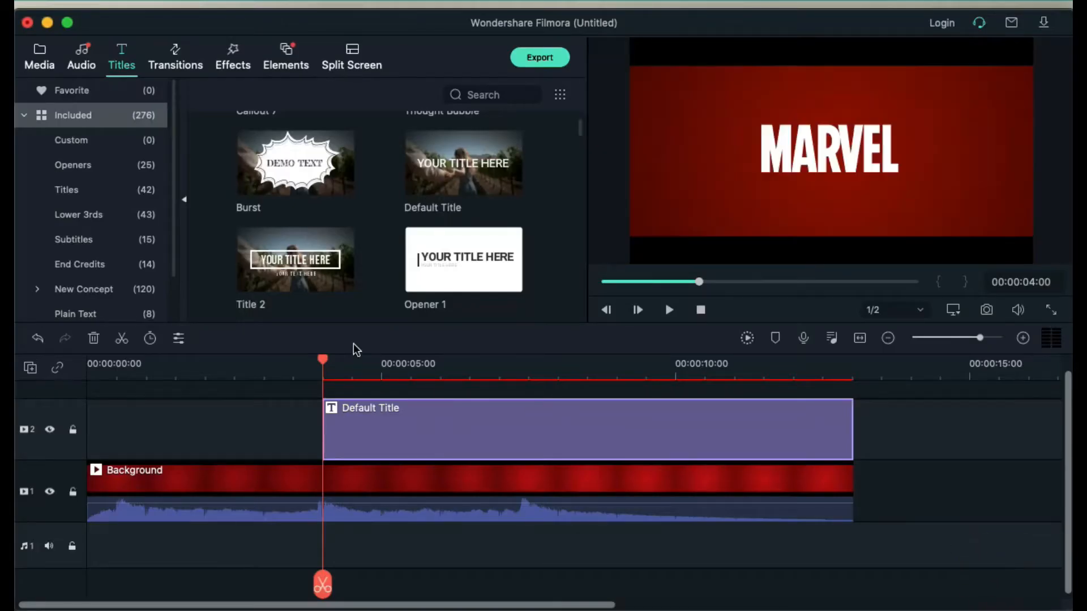
Split the title clip at 00:00:08:00
{"action": "left_click_drag", "start_coordinate": [322, 359], "coordinate": [559, 382]}
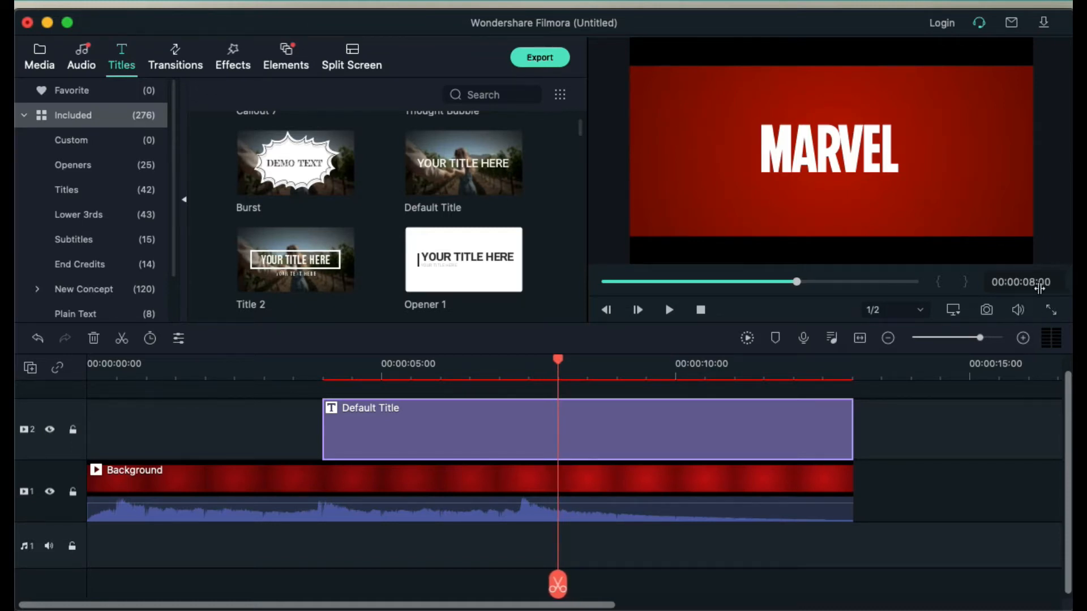
{"action": "left_click", "coordinate": [559, 427]}
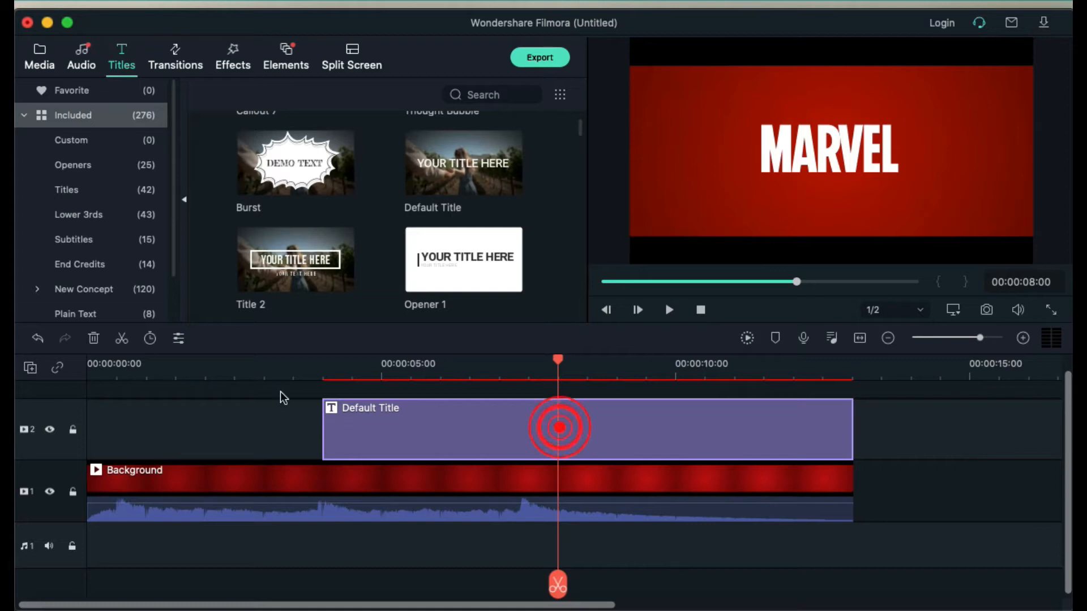
{"action": "left_click", "coordinate": [121, 338]}
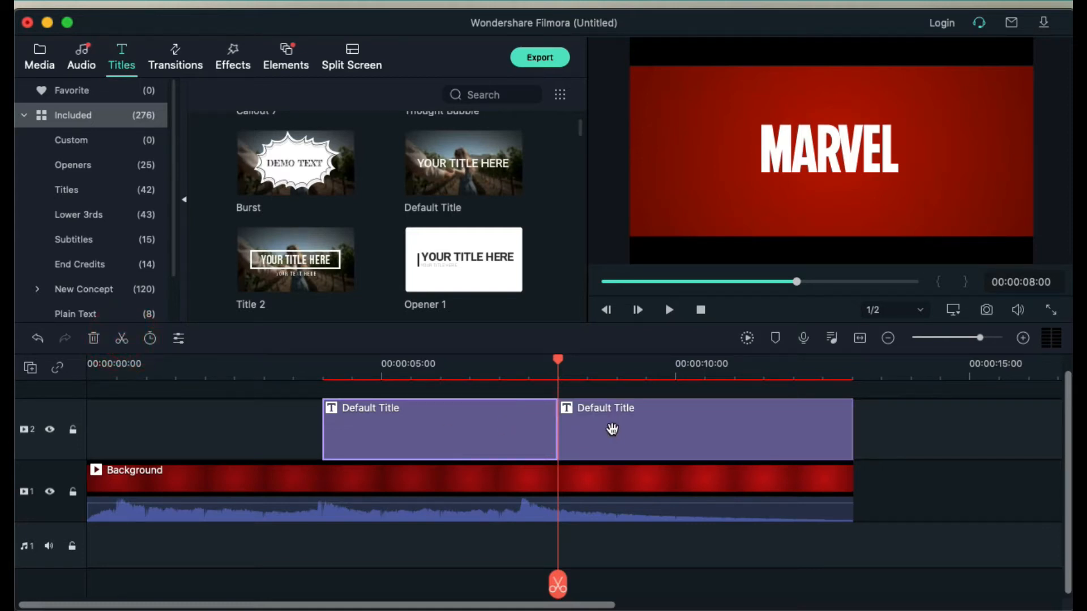
Apply the Zoom out 3 text animation to the first title segment and scrub back through it to check the effect
{"action": "left_click_drag", "start_coordinate": [556, 359], "coordinate": [524, 358]}
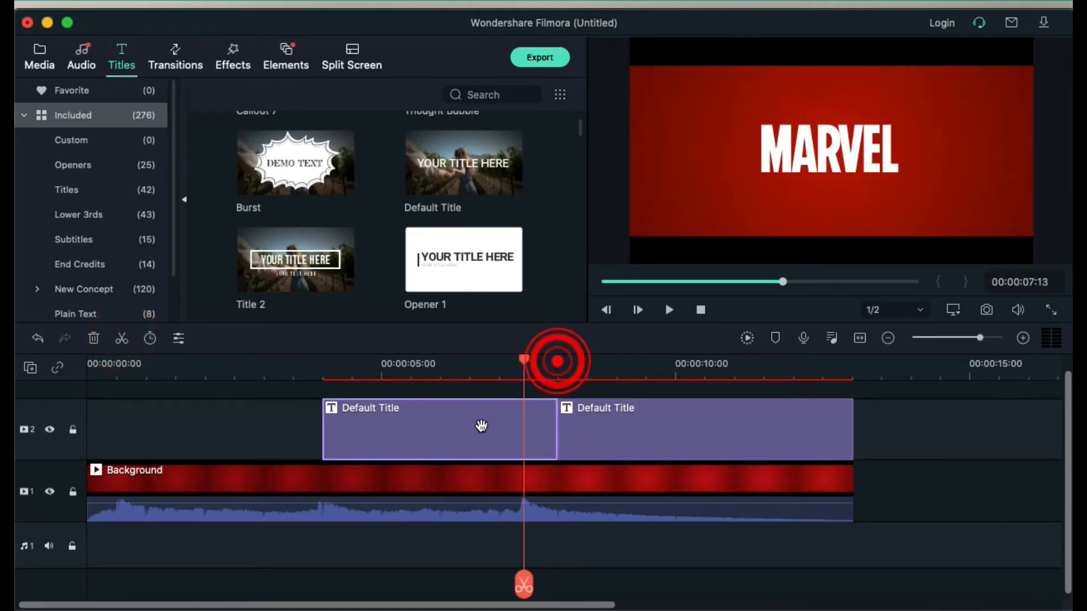
{"action": "right_click", "coordinate": [471, 429]}
{"action": "left_click", "coordinate": [501, 334]}
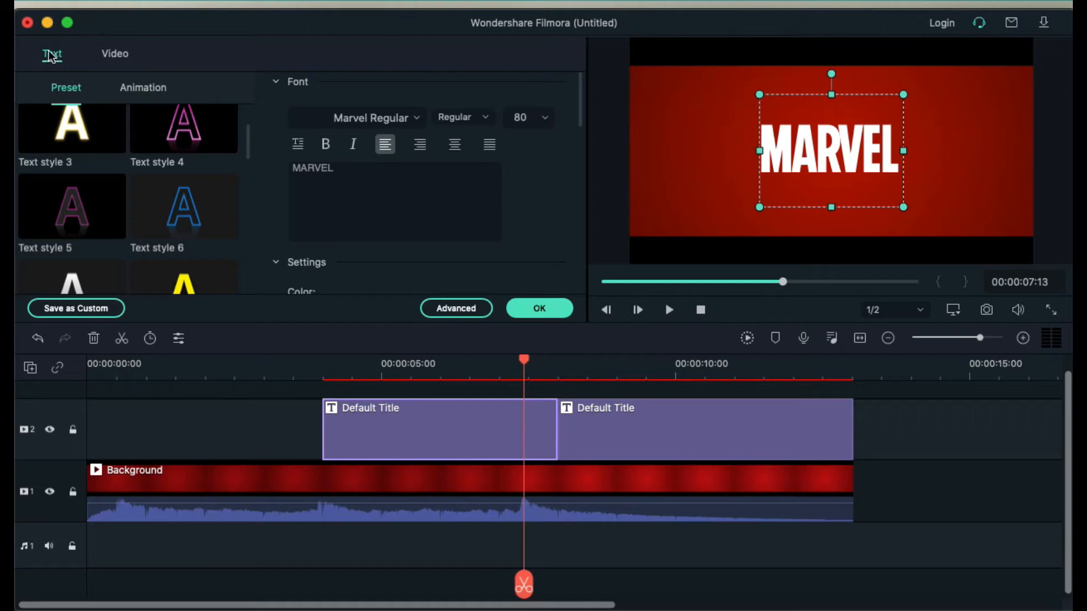
{"action": "left_click", "coordinate": [143, 85]}
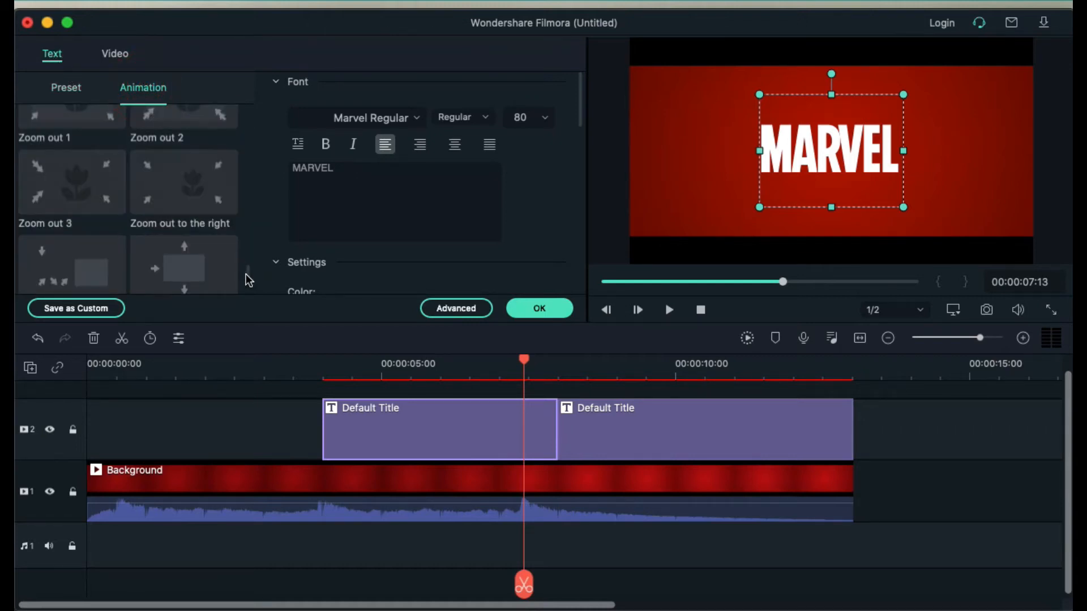
{"action": "left_click_drag", "start_coordinate": [246, 275], "coordinate": [247, 263]}
{"action": "scroll", "coordinate": [246, 263], "scroll_direction": "down", "scroll_amount": 3}
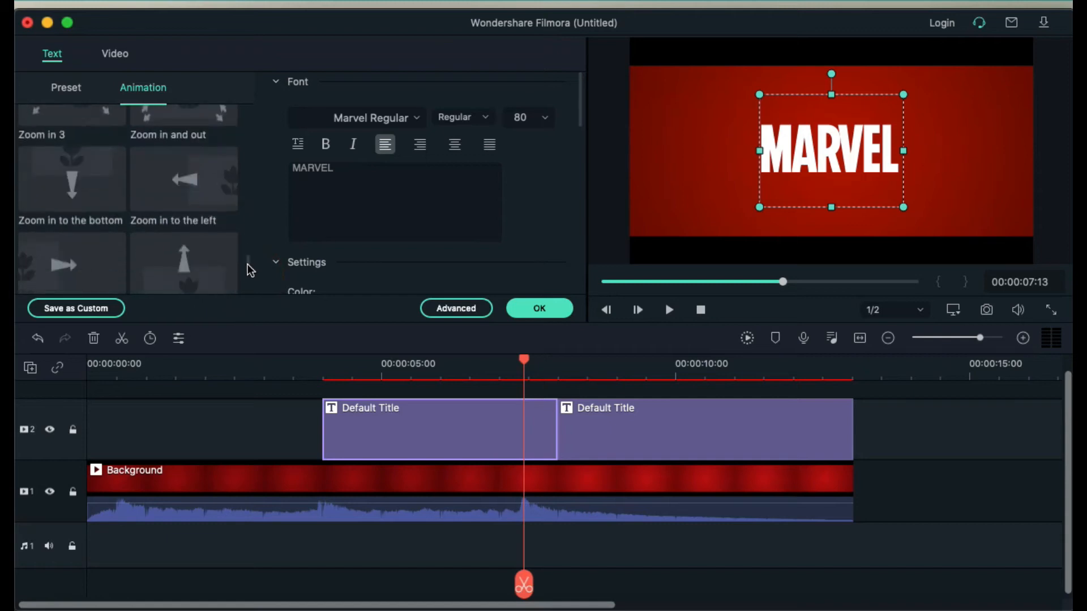
{"action": "scroll", "coordinate": [93, 237], "scroll_direction": "down", "scroll_amount": 1}
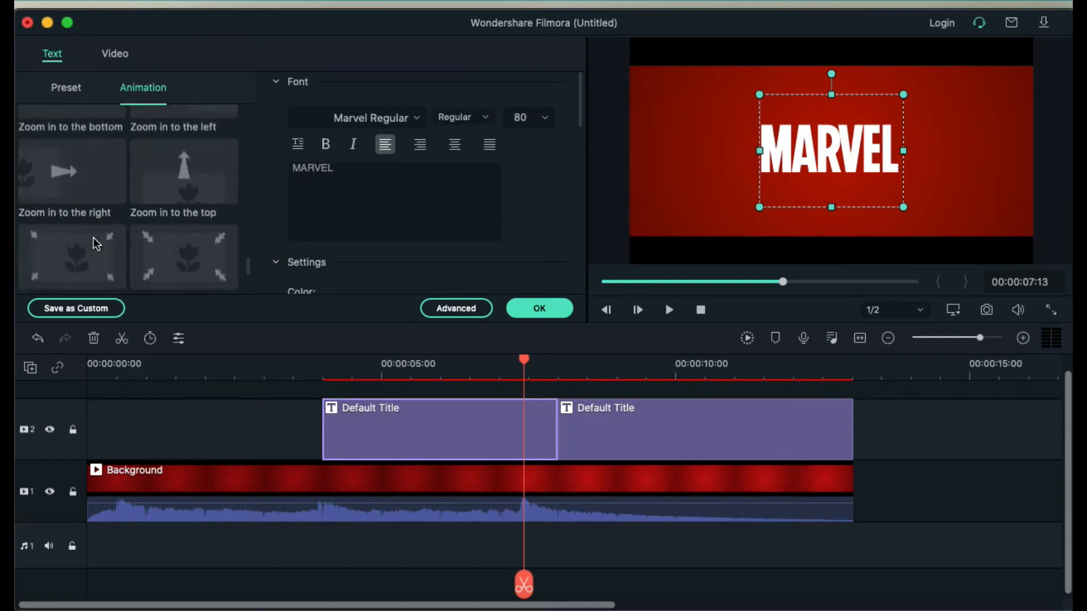
{"action": "scroll", "coordinate": [94, 203], "scroll_direction": "down", "scroll_amount": 2}
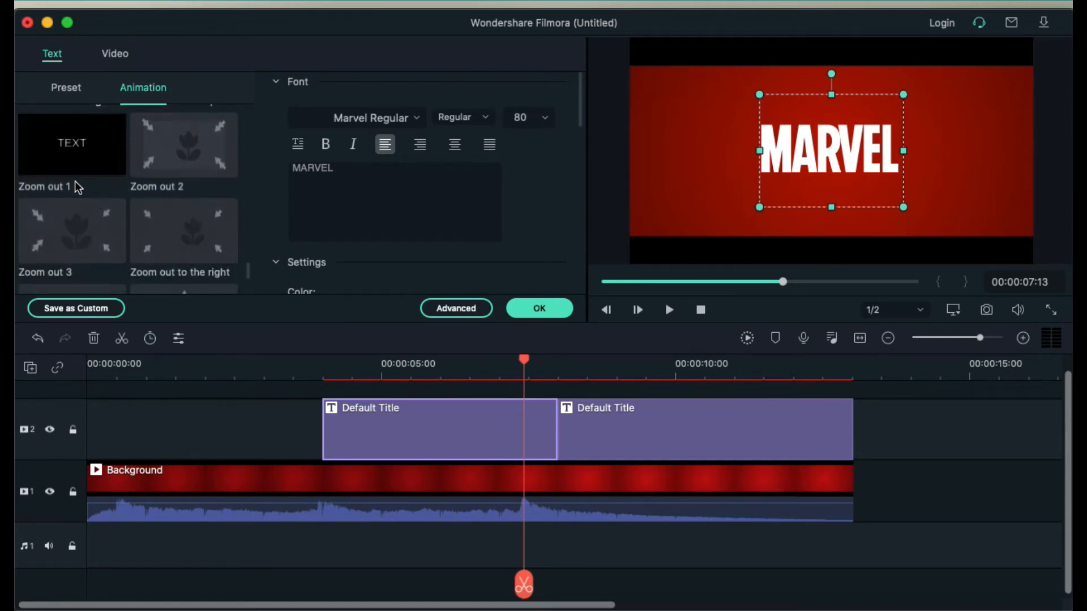
{"action": "scroll", "coordinate": [78, 180], "scroll_direction": "down", "scroll_amount": 2}
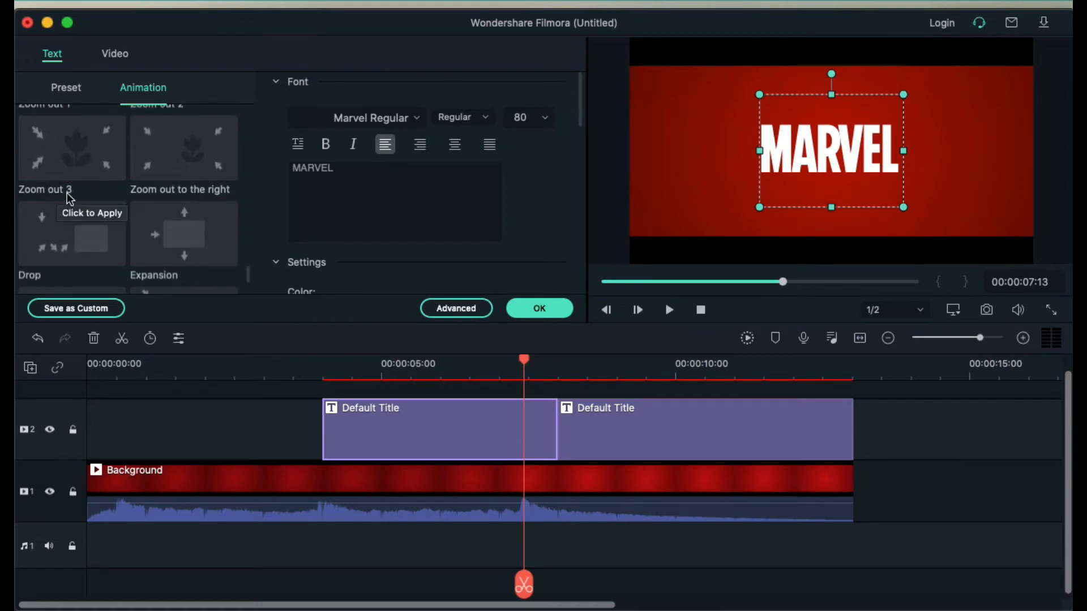
{"action": "left_click", "coordinate": [70, 159]}
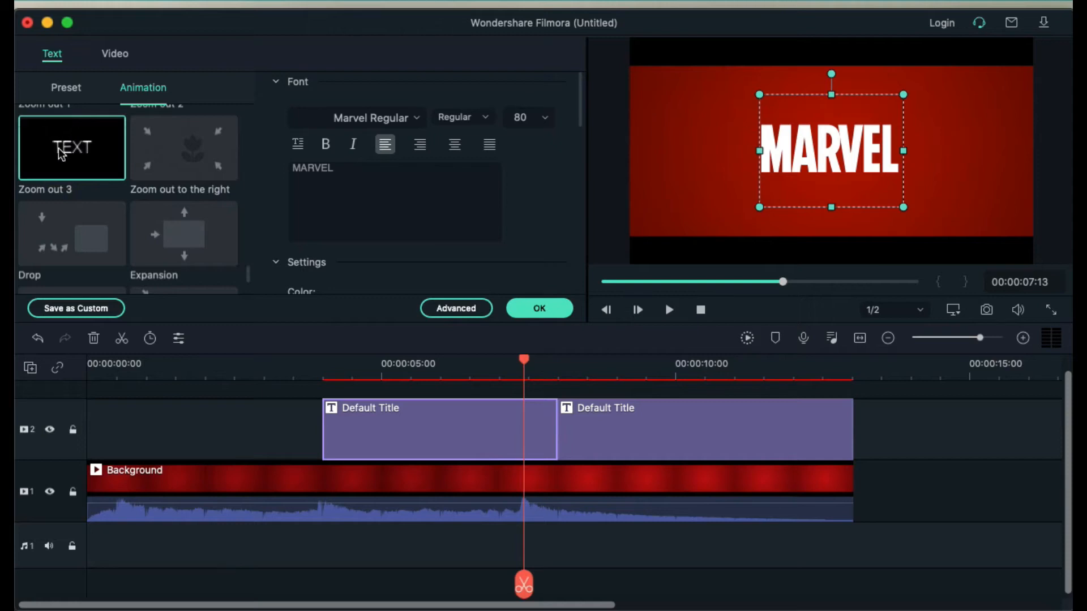
{"action": "left_click", "coordinate": [534, 310]}
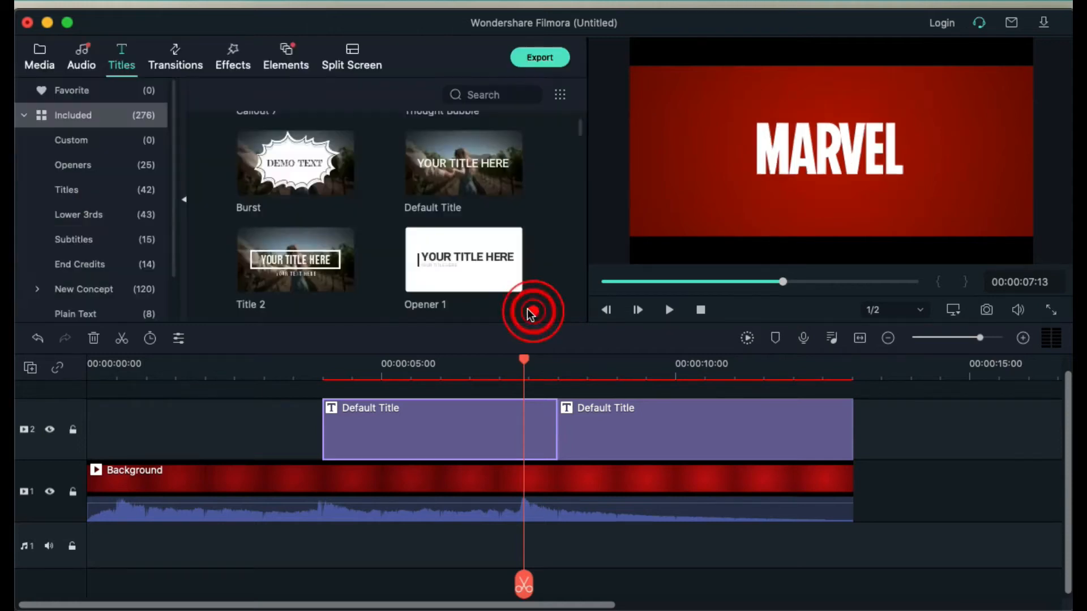
{"action": "left_click_drag", "start_coordinate": [526, 364], "coordinate": [461, 402]}
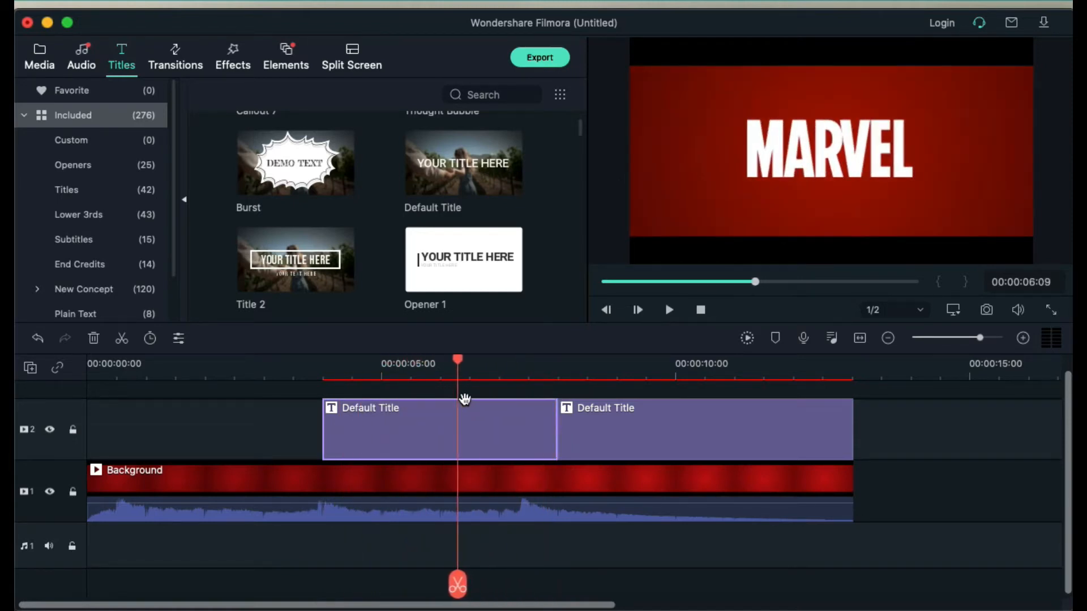
Add a Dissolve transition to the beginning of the first title segment and shorten it
{"action": "left_click", "coordinate": [174, 58]}
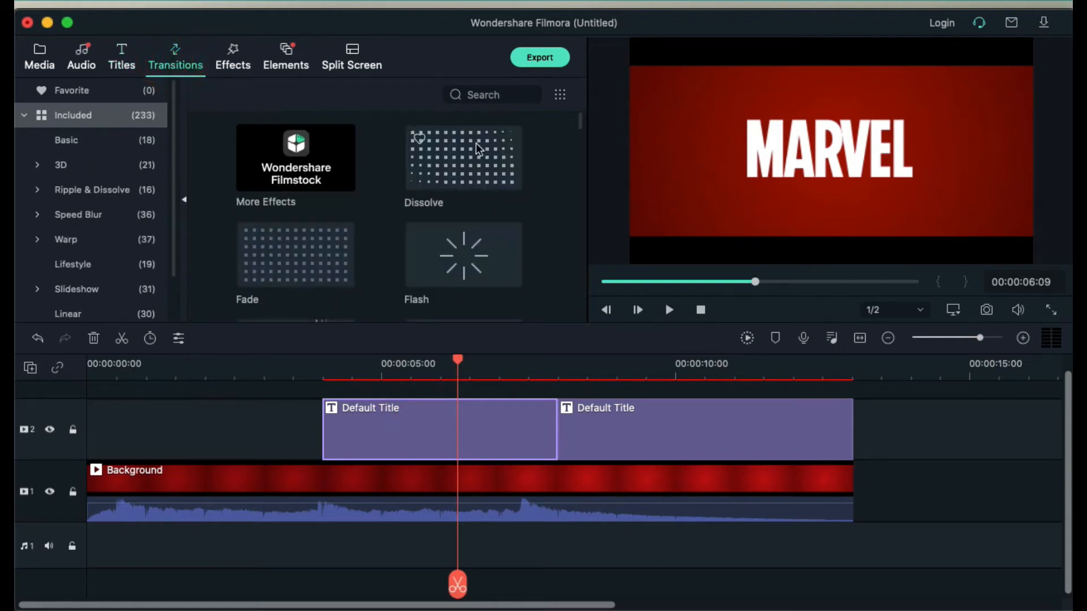
{"action": "left_click_drag", "start_coordinate": [456, 162], "coordinate": [347, 417]}
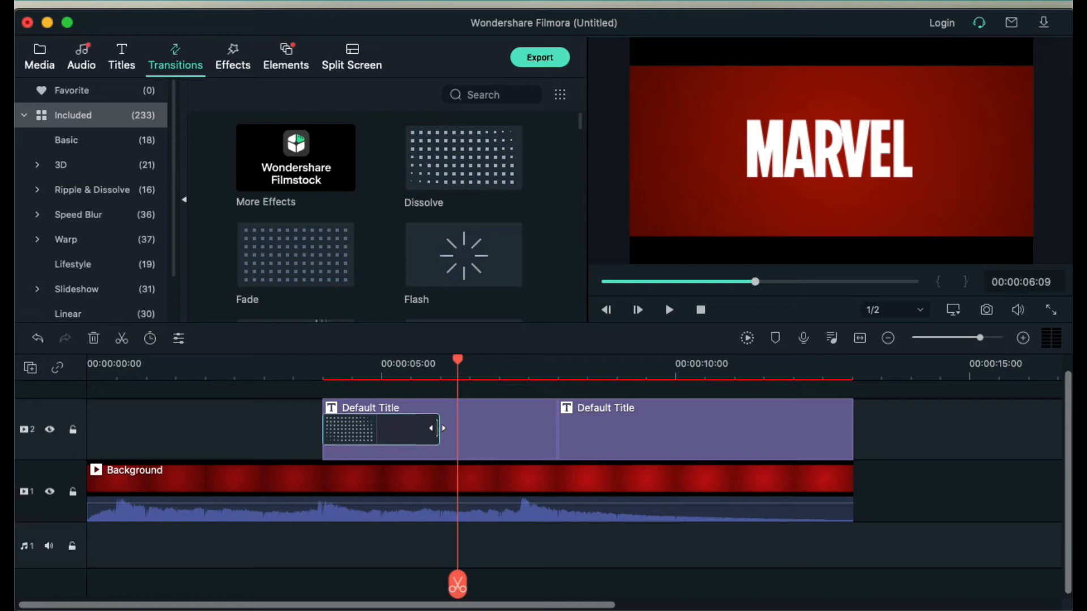
{"action": "left_click_drag", "start_coordinate": [437, 429], "coordinate": [399, 429]}
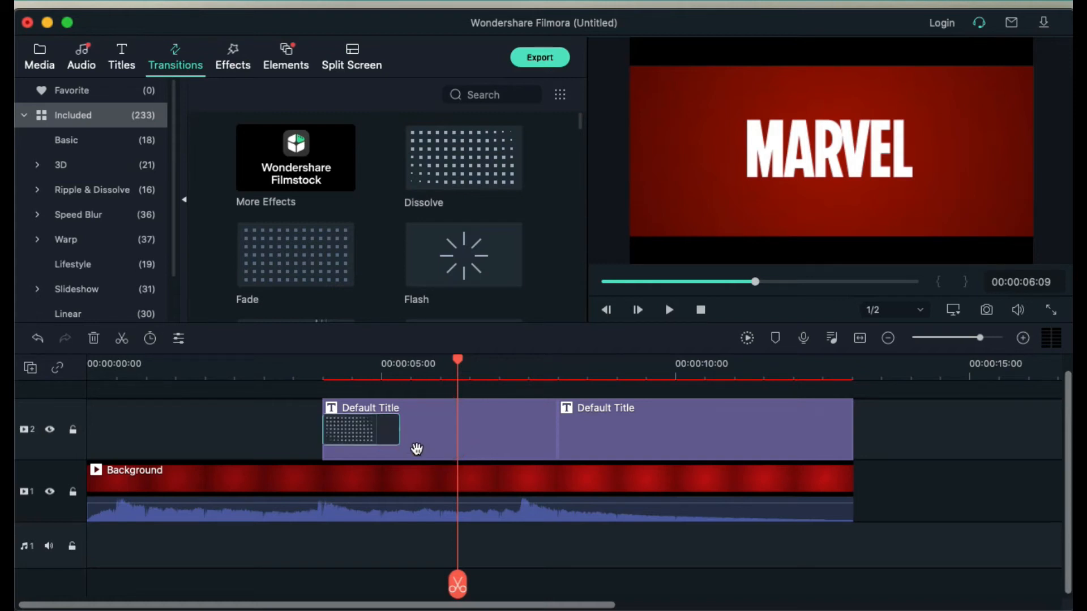
Place the Marvel Pictures clip on a third video track above the titles, starting at the beginning of the timeline
{"action": "scroll", "coordinate": [261, 444], "scroll_direction": "up", "scroll_amount": 1}
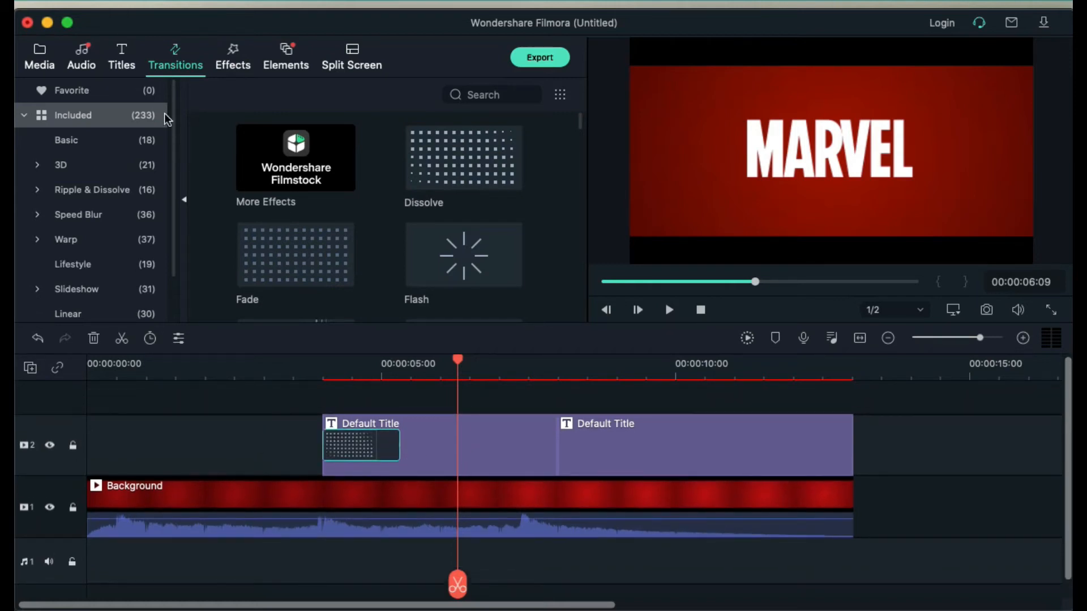
{"action": "left_click", "coordinate": [39, 54]}
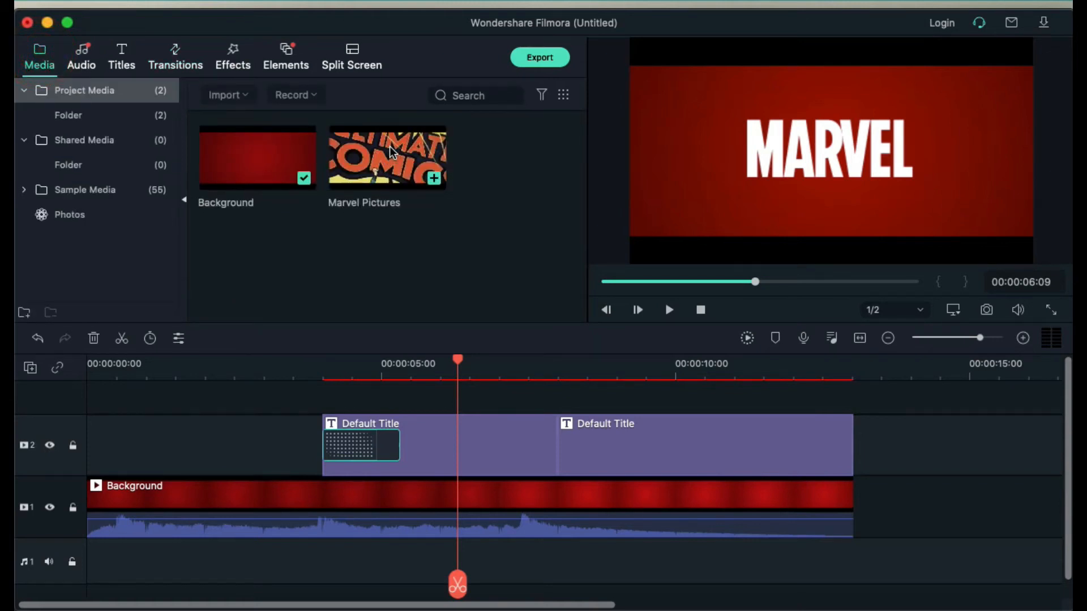
{"action": "left_click_drag", "start_coordinate": [389, 146], "coordinate": [91, 403]}
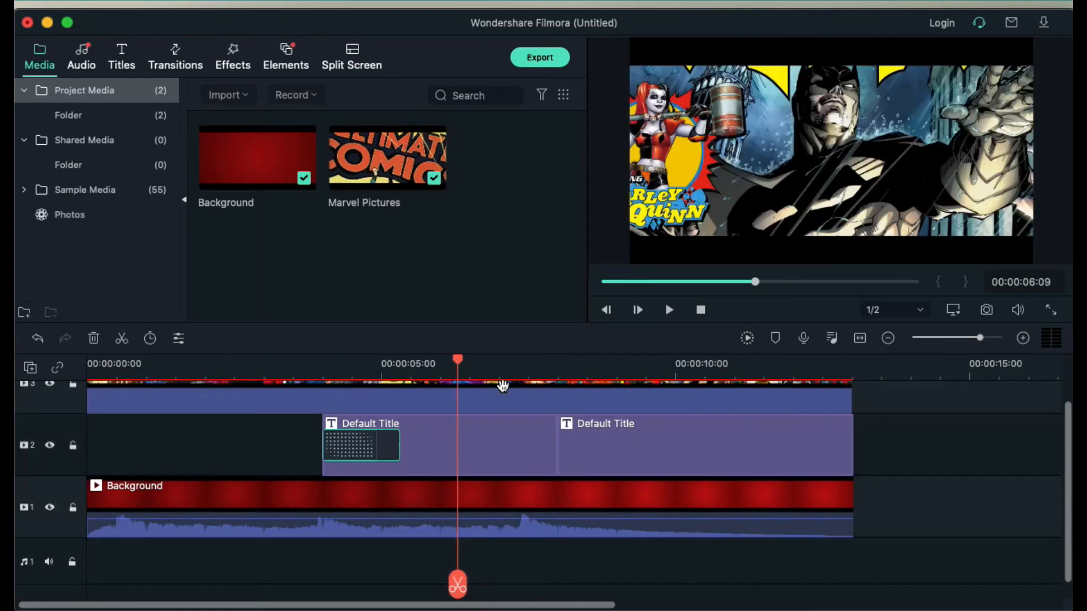
Trim the end of the Marvel Pictures clip to 00:00:08:00, in line with the split between the two title segments
{"action": "left_click_drag", "start_coordinate": [457, 360], "coordinate": [561, 369]}
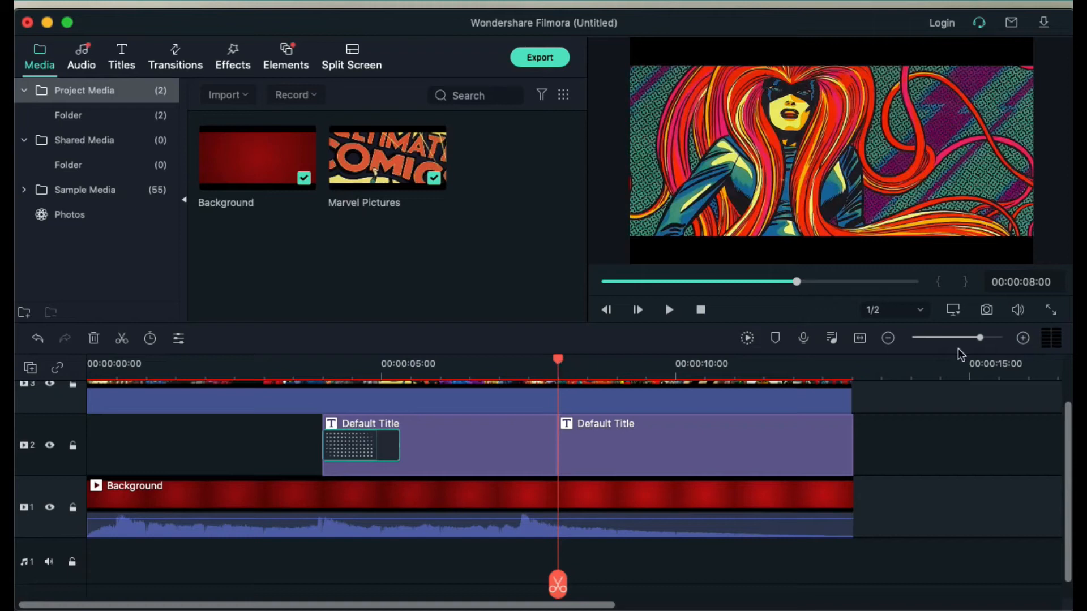
{"action": "scroll", "coordinate": [718, 428], "scroll_direction": "up", "scroll_amount": 3}
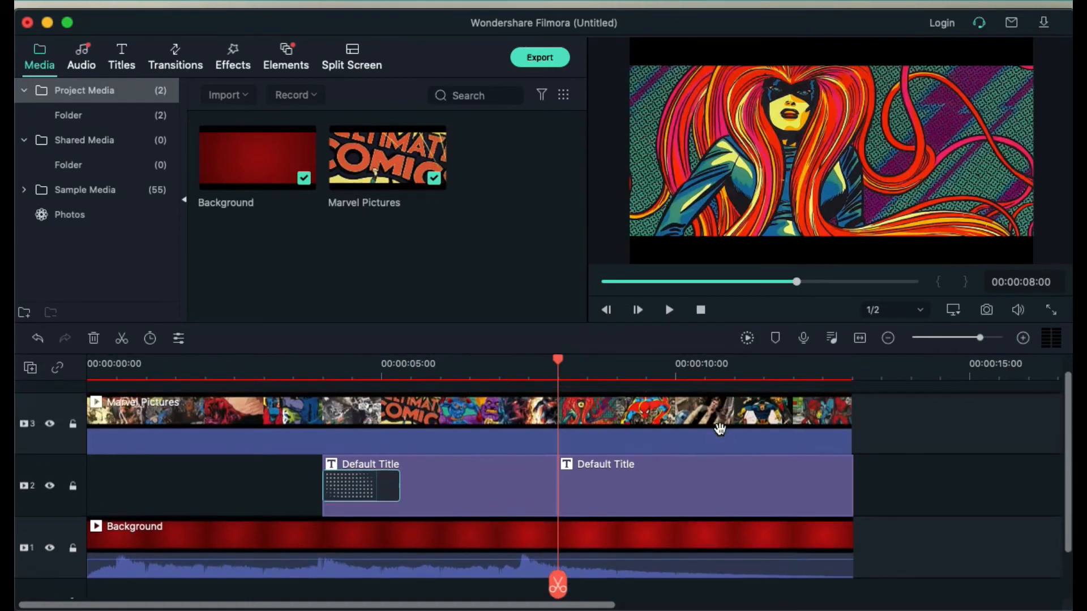
{"action": "mouse_move", "coordinate": [1069, 410]}
{"action": "left_mouse_down"}
{"action": "mouse_move", "coordinate": [1065, 427]}
{"action": "mouse_move", "coordinate": [1065, 399]}
{"action": "left_mouse_up"}
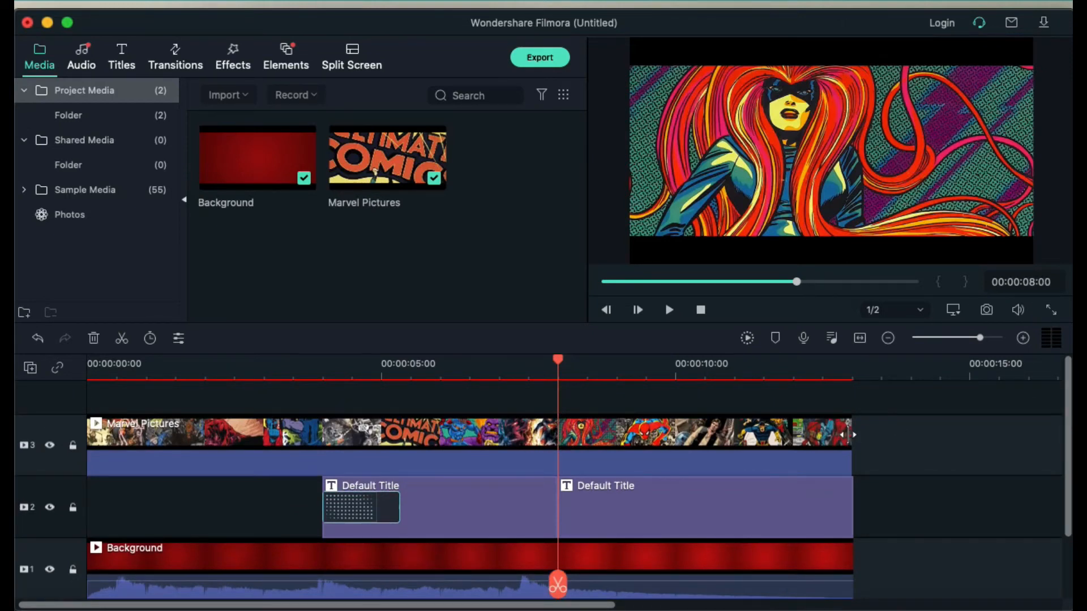
{"action": "left_click_drag", "start_coordinate": [851, 434], "coordinate": [562, 448]}
{"action": "left_click", "coordinate": [502, 440]}
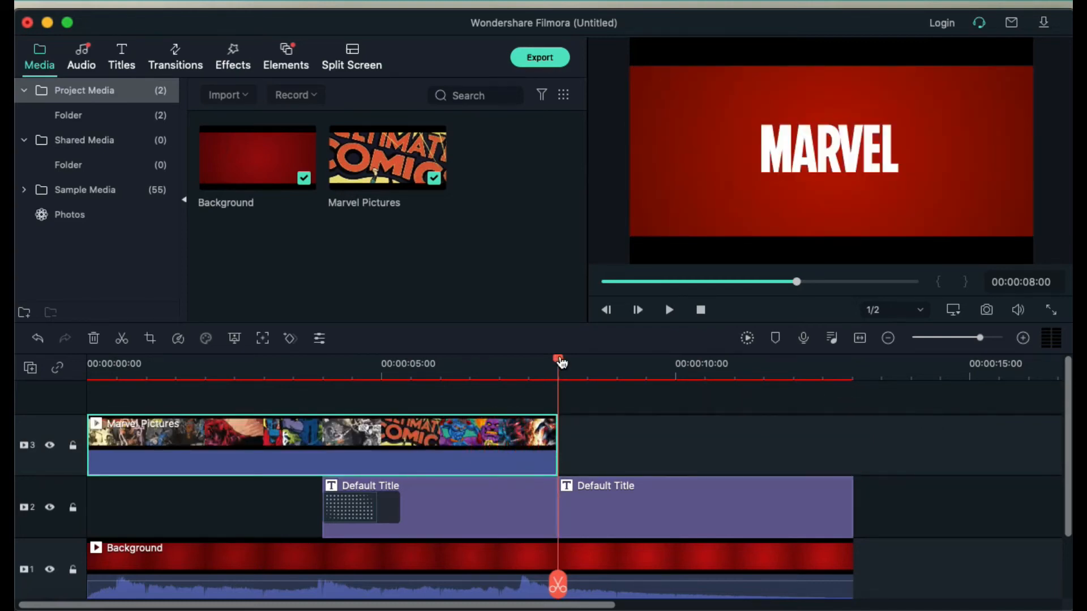
Add a Dissolve transition to the end of the Marvel Pictures clip and lengthen it to about 2.5 seconds
{"action": "left_click_drag", "start_coordinate": [558, 360], "coordinate": [477, 362]}
{"action": "left_click", "coordinate": [497, 427]}
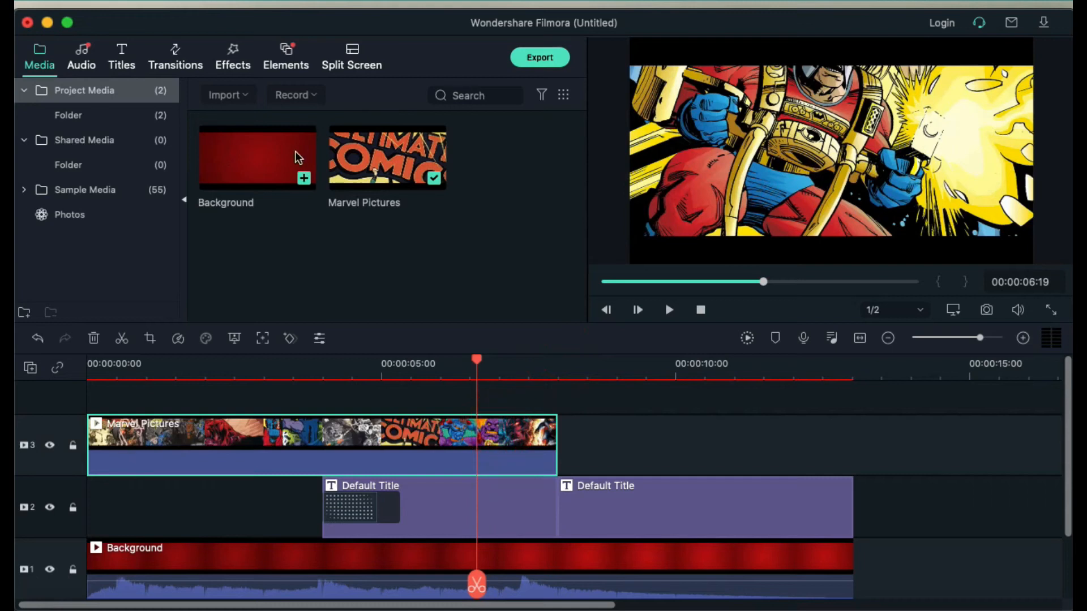
{"action": "left_click", "coordinate": [178, 53]}
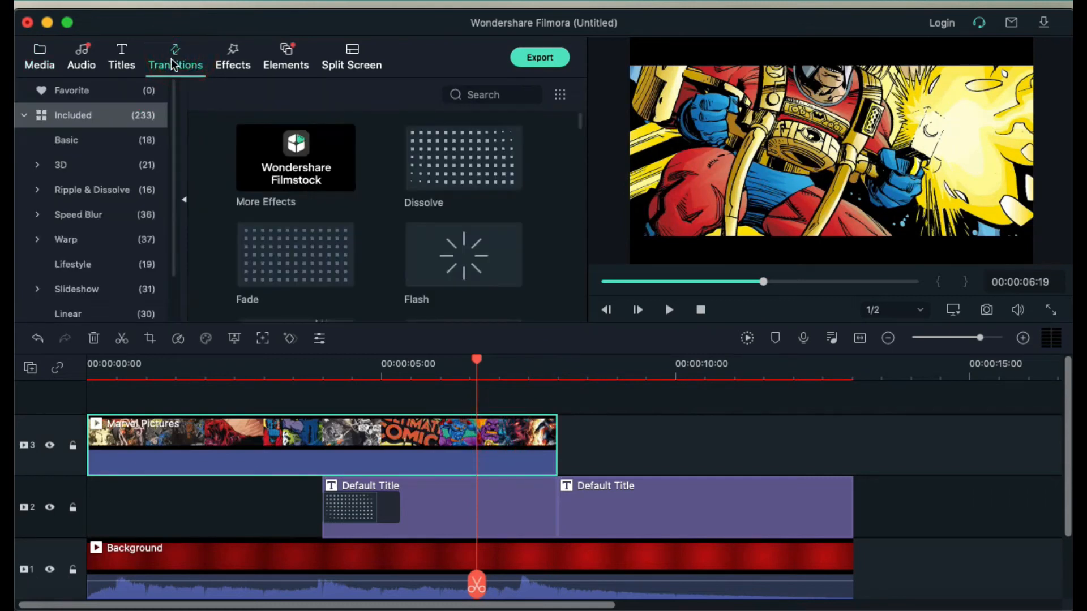
{"action": "left_click", "coordinate": [465, 151]}
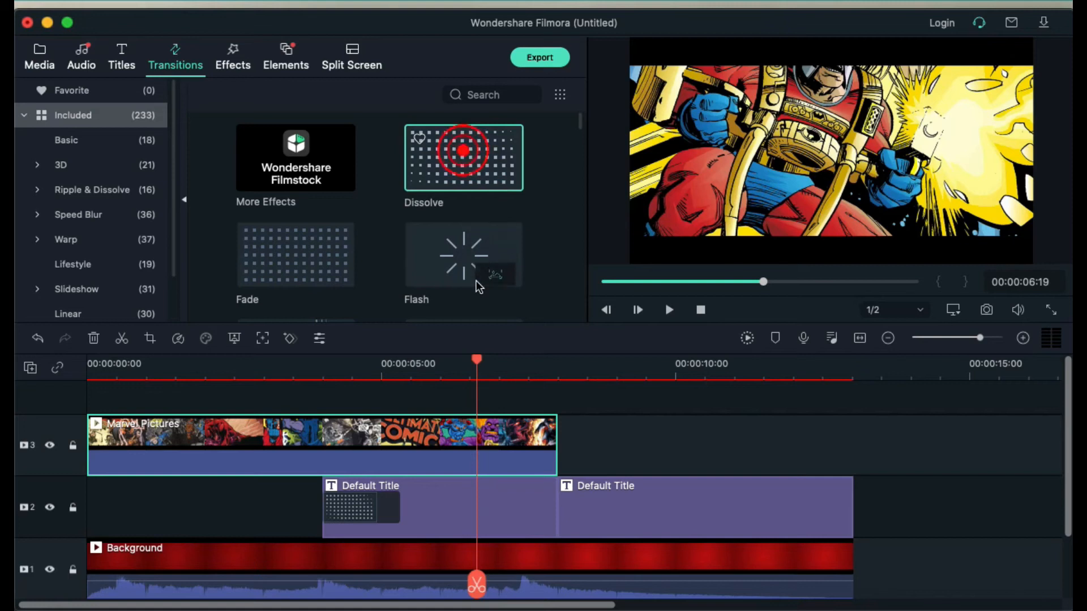
{"action": "left_click_drag", "start_coordinate": [475, 280], "coordinate": [501, 424]}
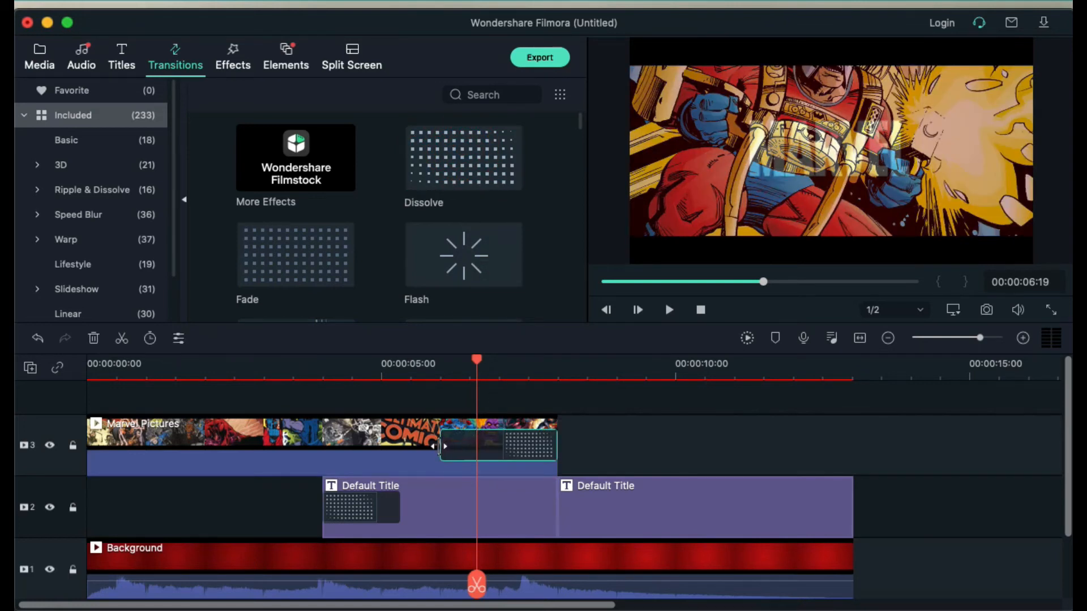
{"action": "left_click_drag", "start_coordinate": [439, 447], "coordinate": [408, 446]}
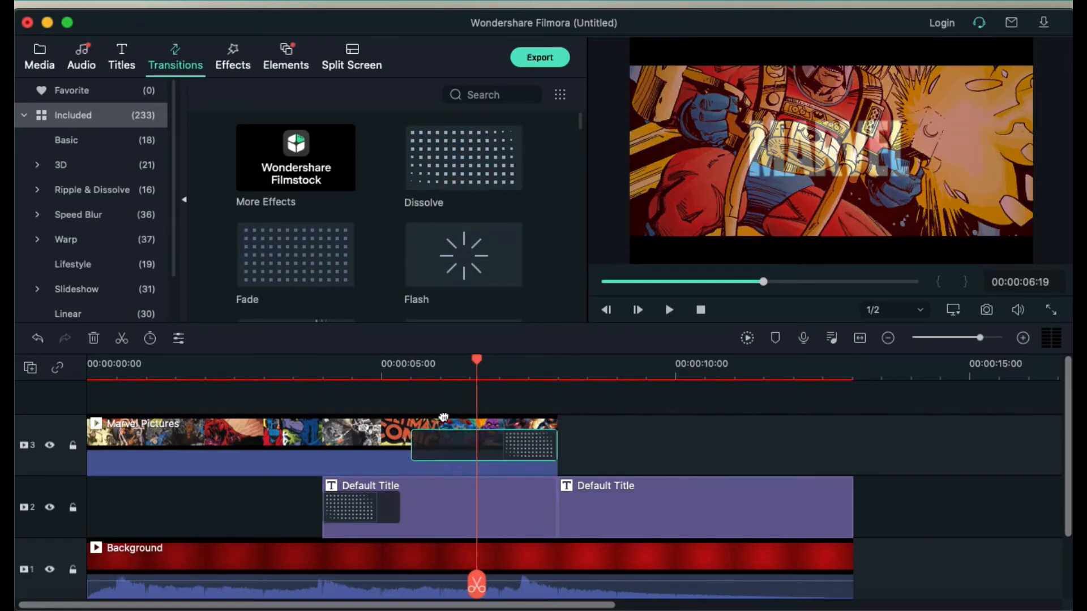
Set the blending mode of the Marvel Pictures clip to Multiply
{"action": "left_click_drag", "start_coordinate": [477, 360], "coordinate": [294, 433]}
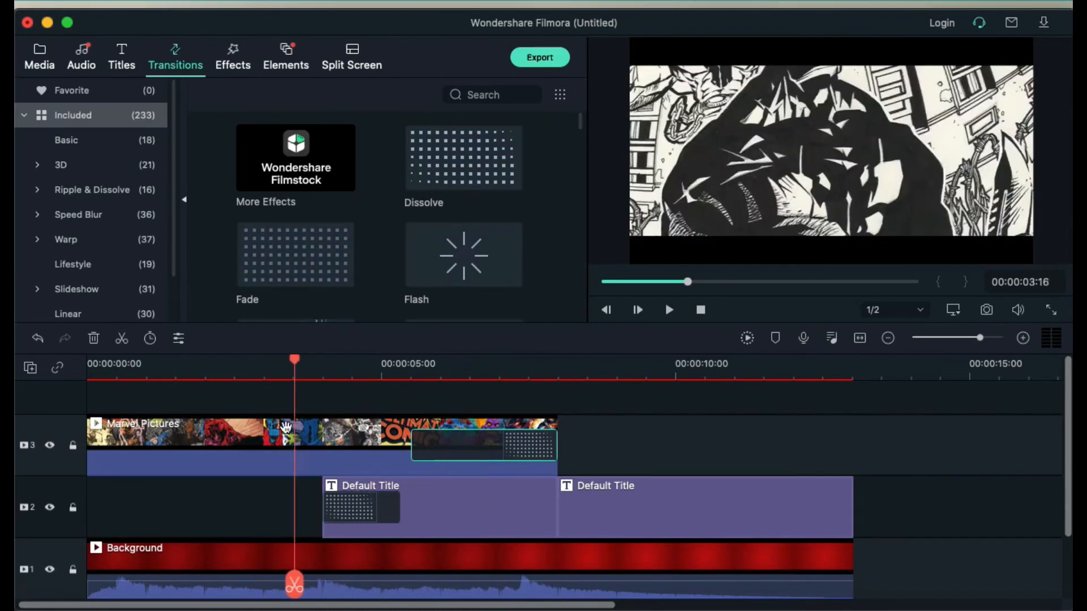
{"action": "left_click", "coordinate": [333, 440]}
{"action": "right_click", "coordinate": [334, 438]}
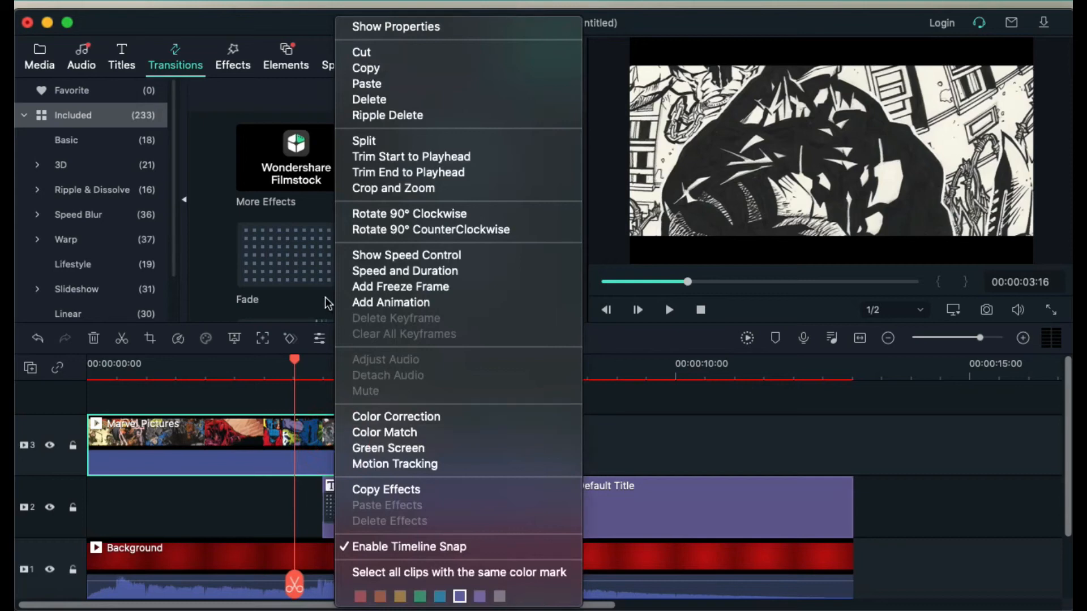
{"action": "left_click", "coordinate": [389, 26]}
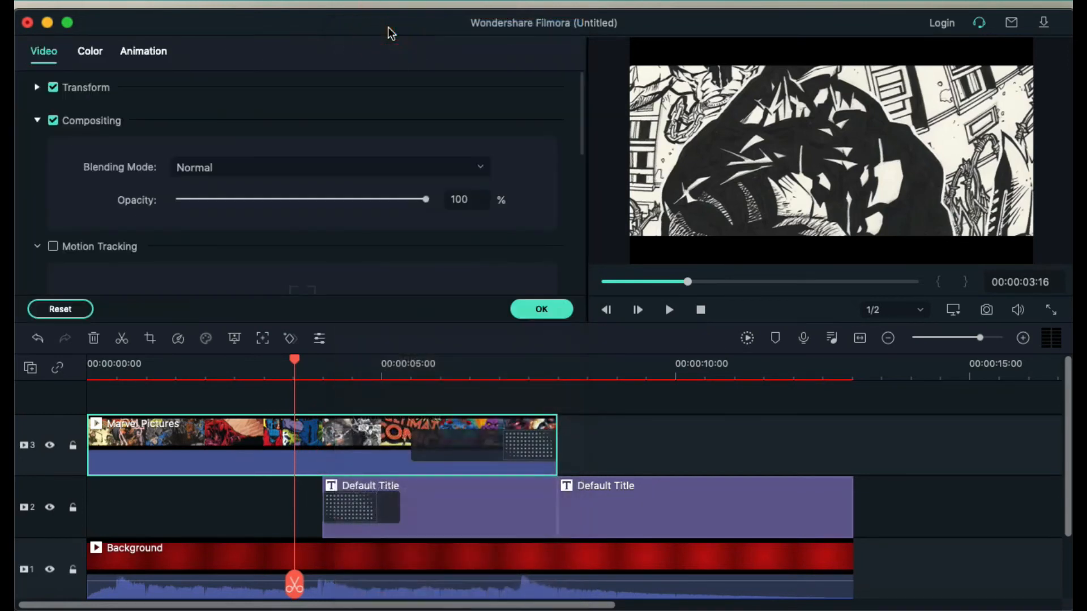
{"action": "left_click", "coordinate": [37, 120]}
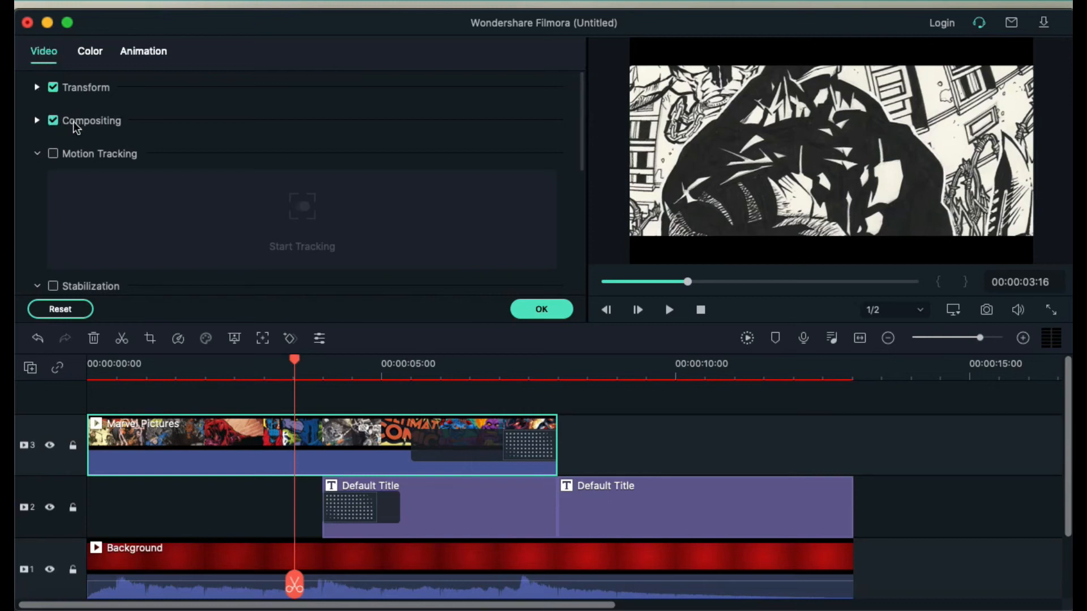
{"action": "left_click", "coordinate": [38, 120]}
{"action": "left_click", "coordinate": [252, 168]}
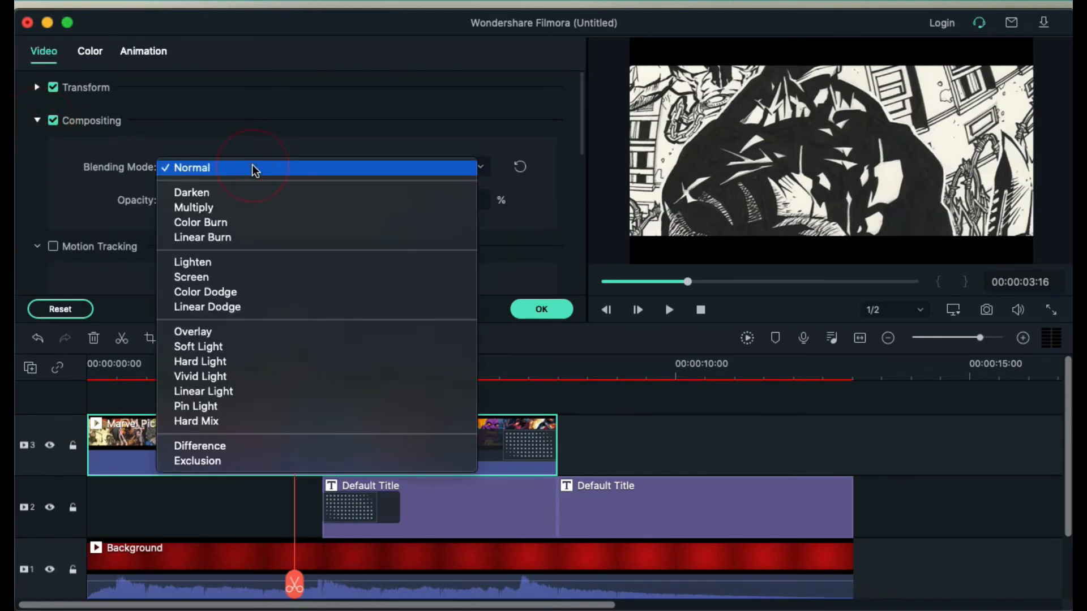
{"action": "left_click", "coordinate": [221, 208]}
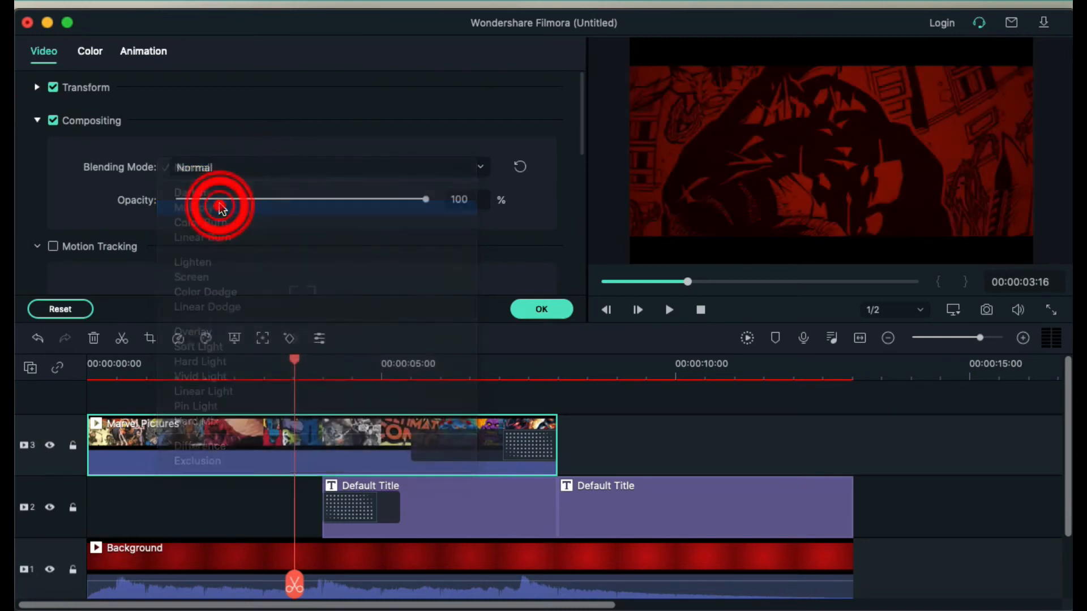
{"action": "left_click", "coordinate": [532, 309]}
Scrub back through the blended clip and play the intro from the beginning to check the result
{"action": "left_click_drag", "start_coordinate": [294, 364], "coordinate": [189, 364]}
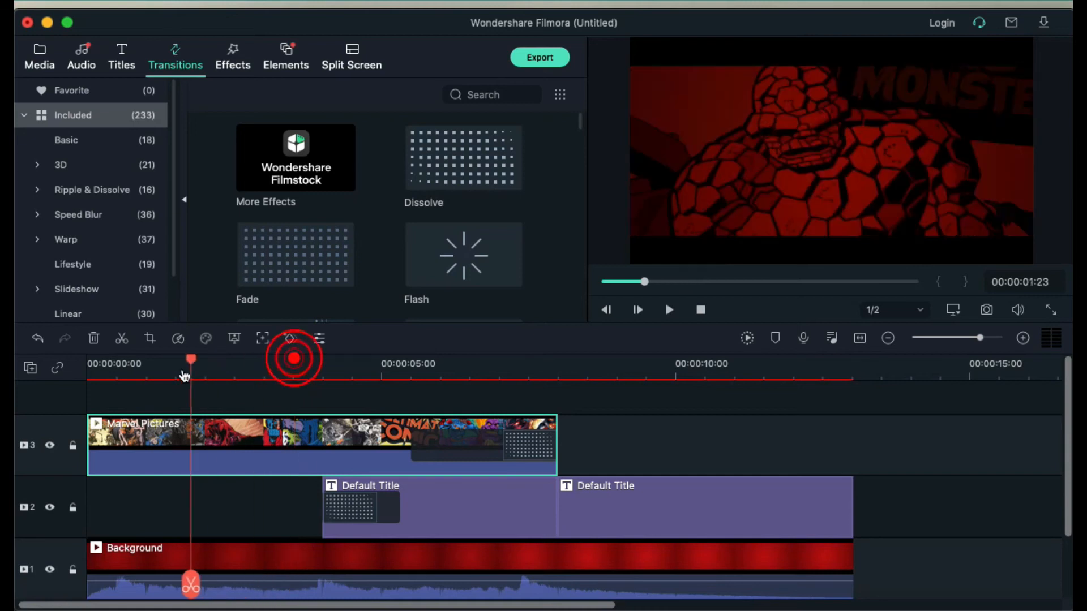
{"action": "left_click", "coordinate": [701, 310]}
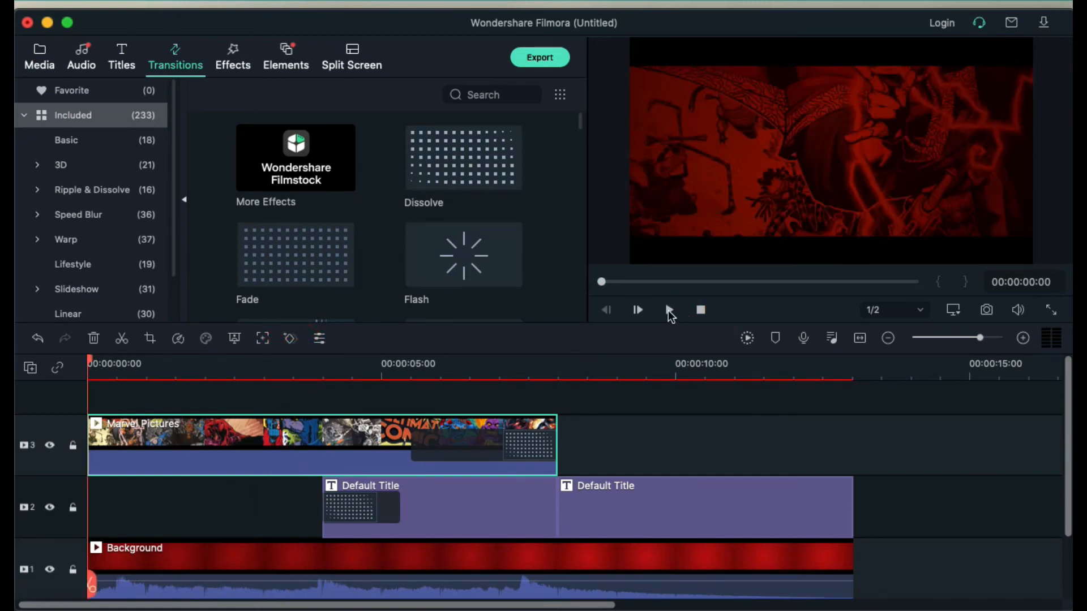
{"action": "left_click", "coordinate": [668, 310]}
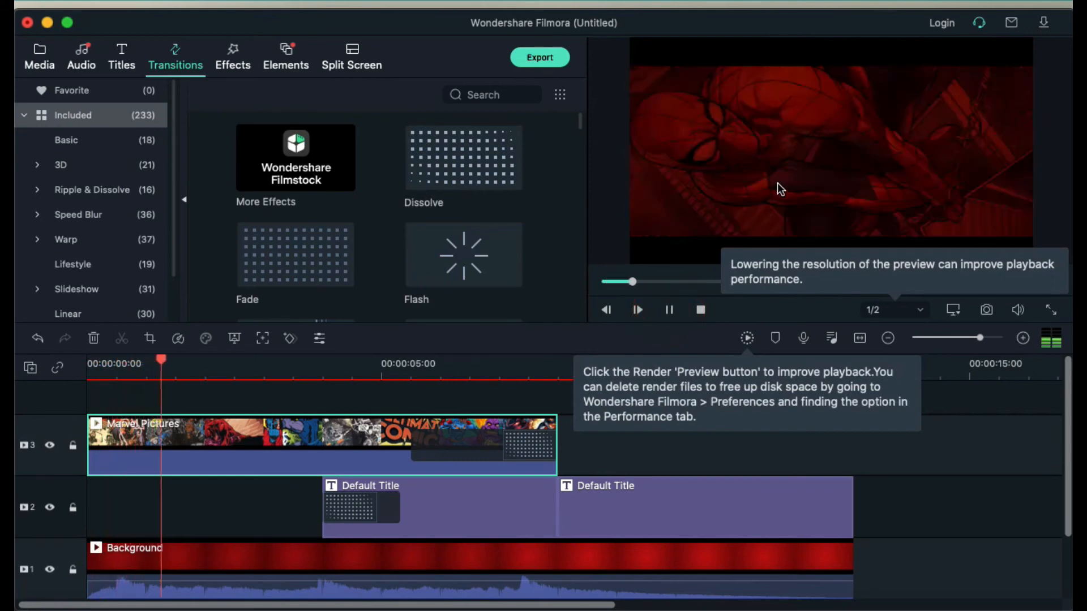